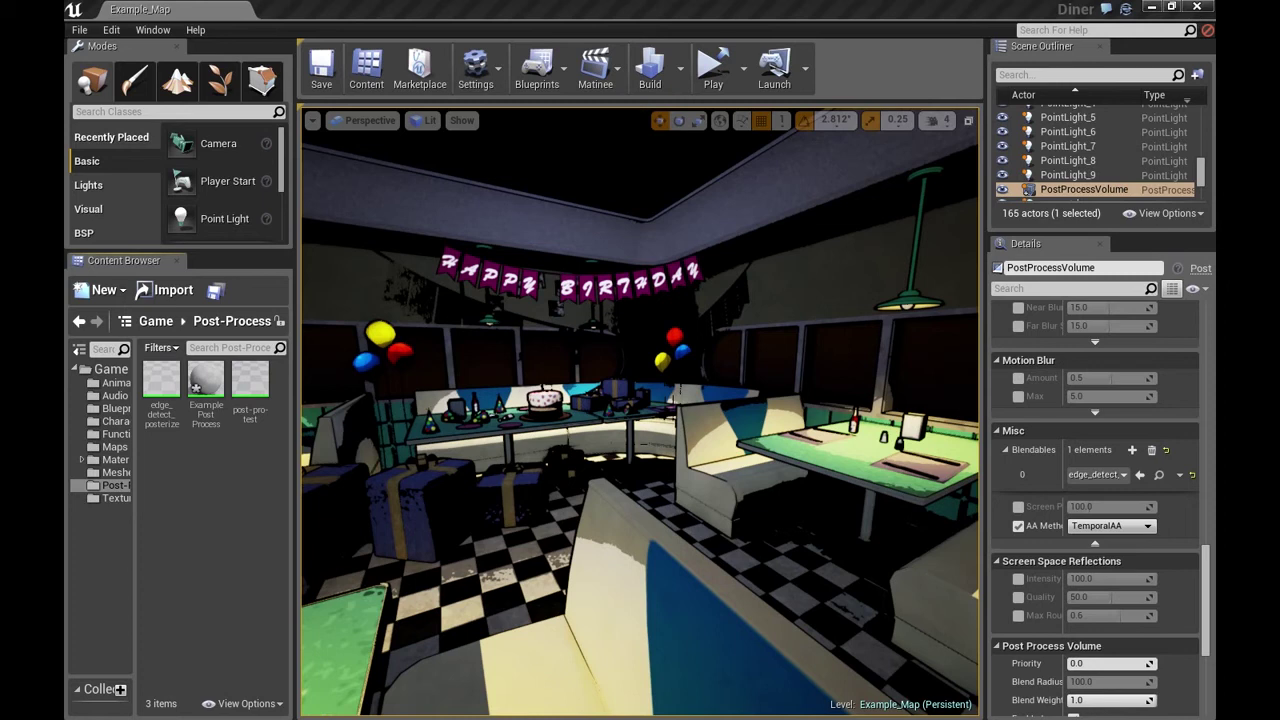
Step: Open the Example Post Process material for editing and set its material domain to Post Process
{"action": "mouse_move", "coordinate": [208, 387]}
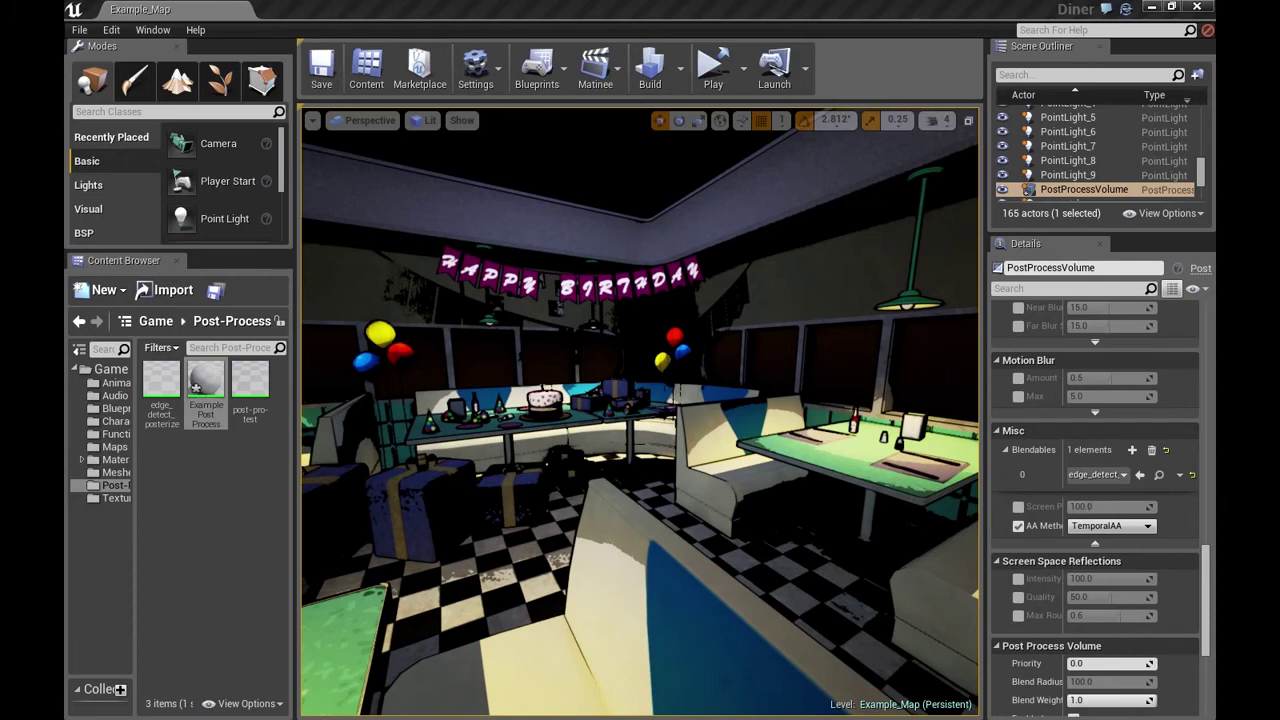
{"action": "double_click", "coordinate": [206, 388]}
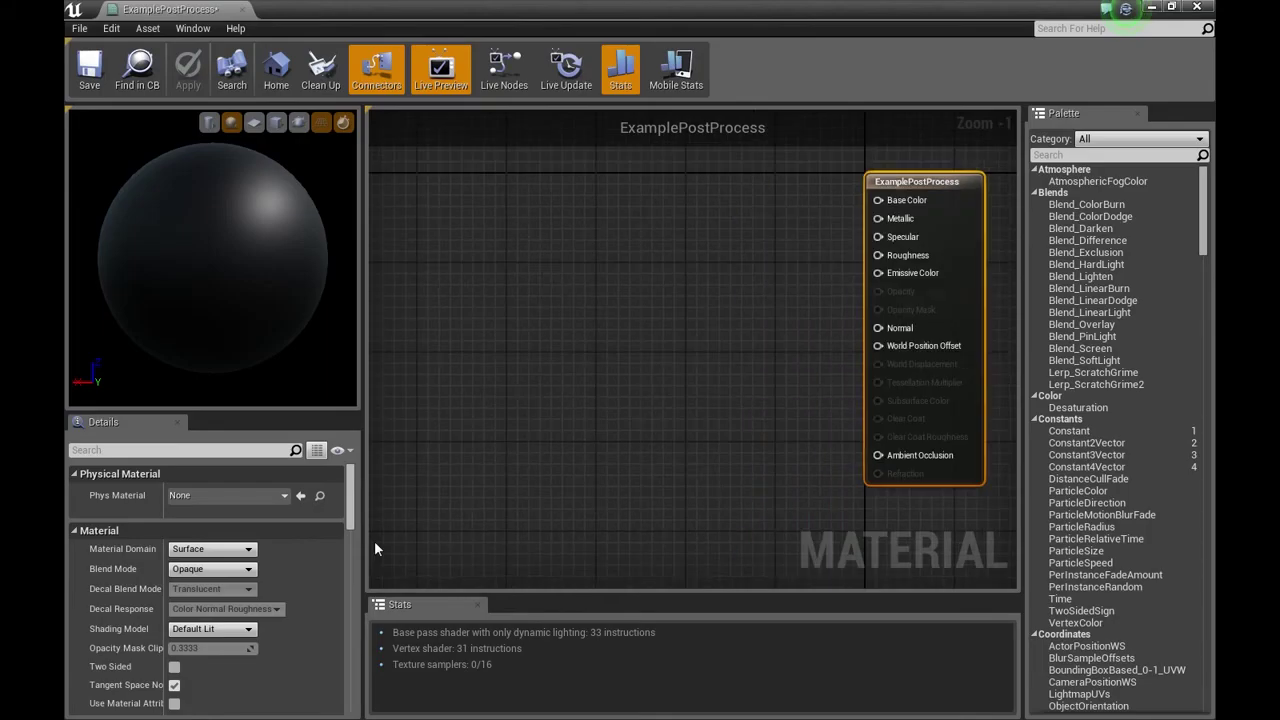
{"action": "left_click", "coordinate": [212, 549]}
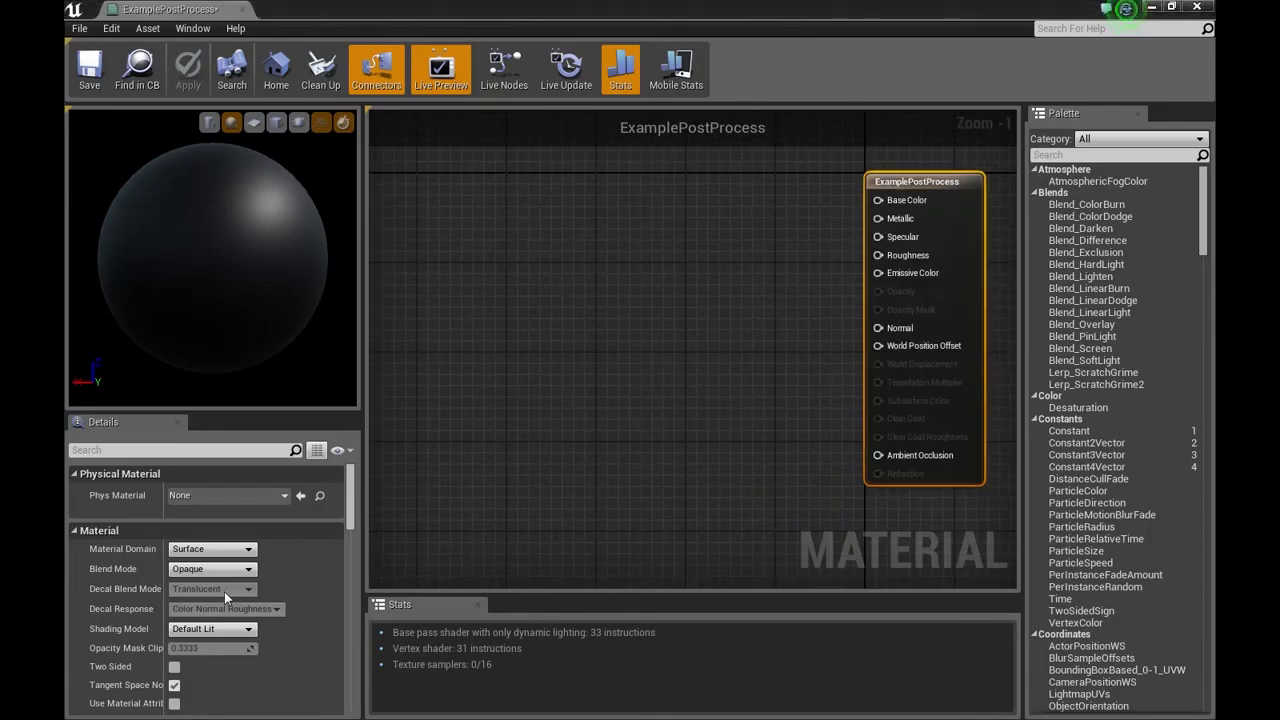
{"action": "left_click", "coordinate": [224, 589]}
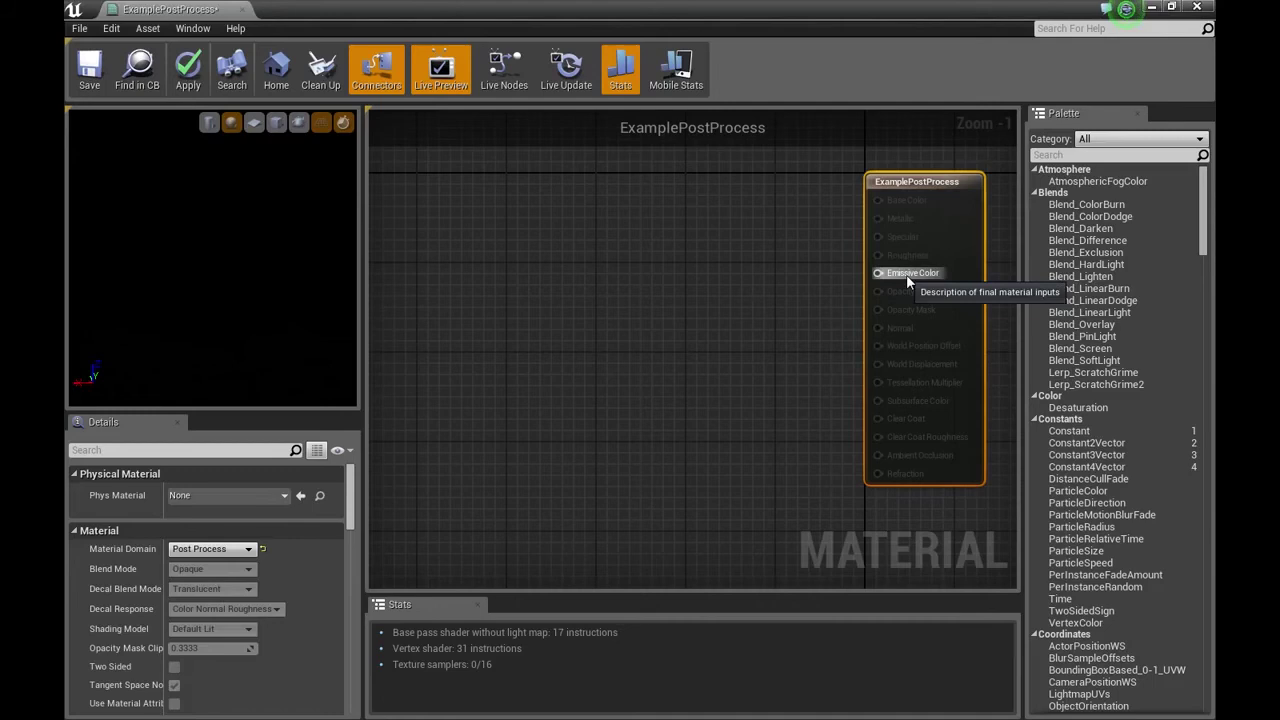
Step: Add a SceneTexture node to the graph and feed its Color output into the Base of a new Power node
{"action": "scroll", "coordinate": [701, 305], "scroll_direction": "down", "scroll_amount": 1}
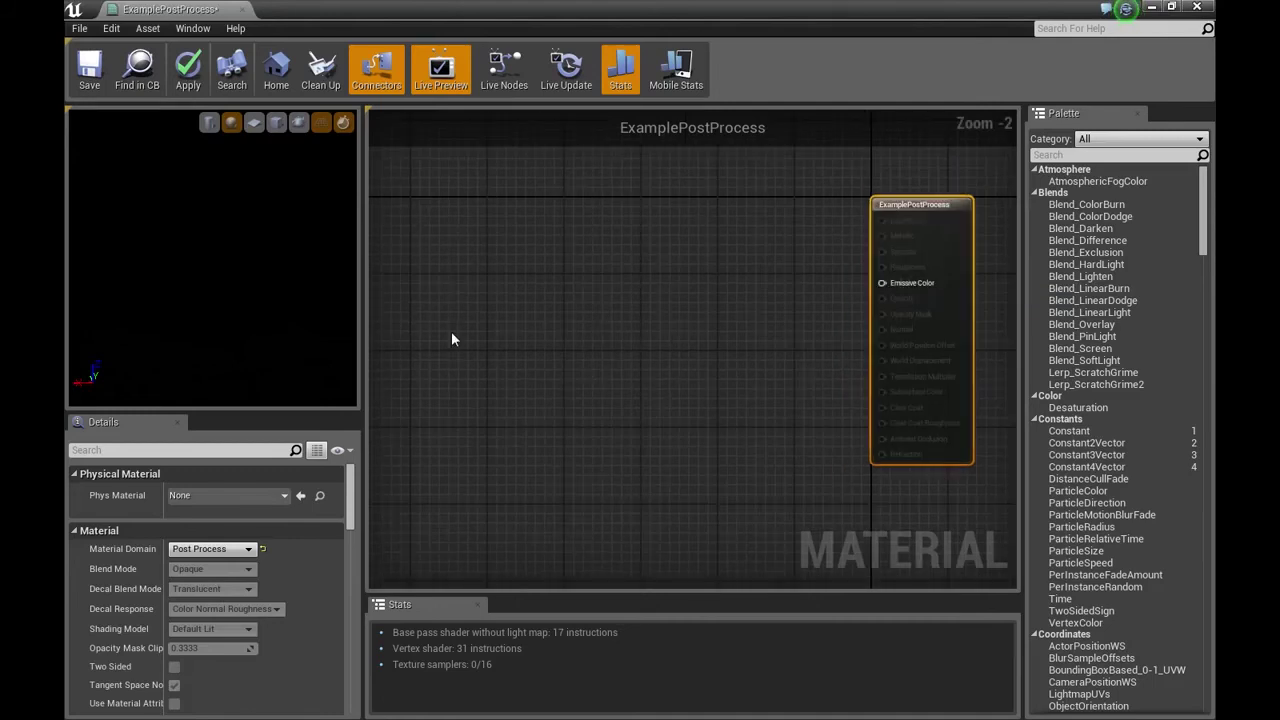
{"action": "right_click", "coordinate": [496, 291]}
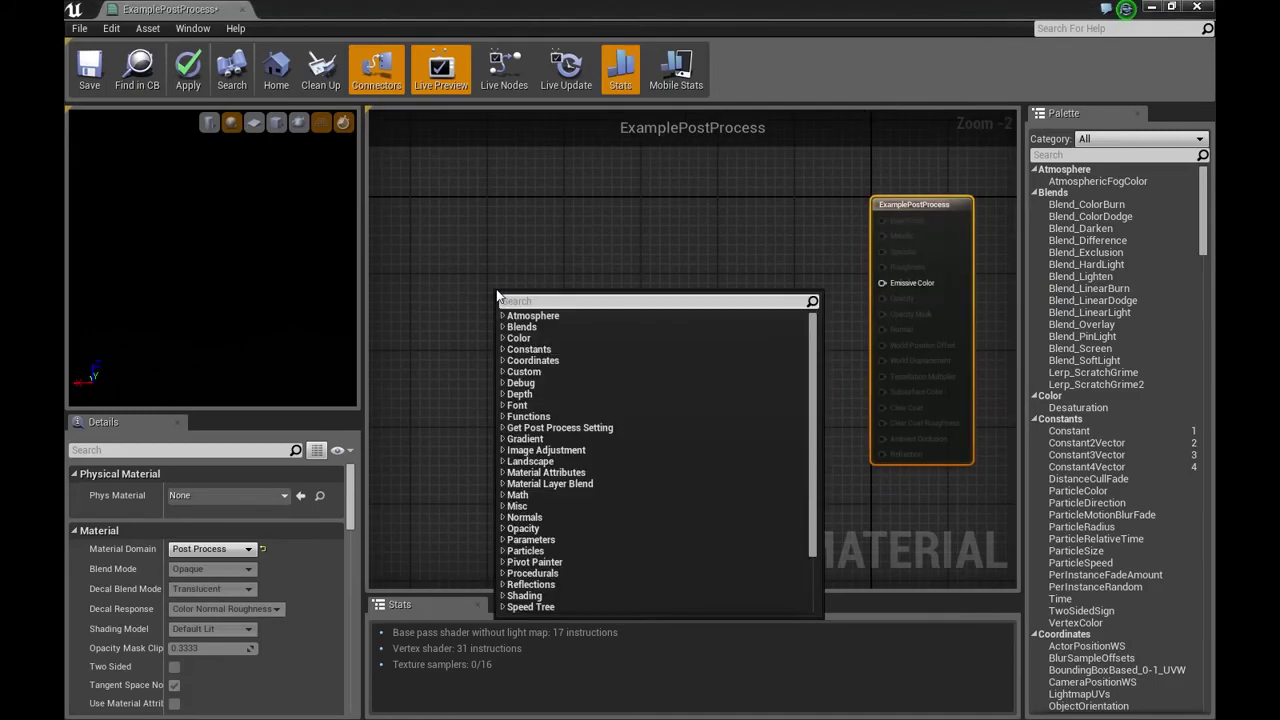
{"action": "type", "text": "scene"}
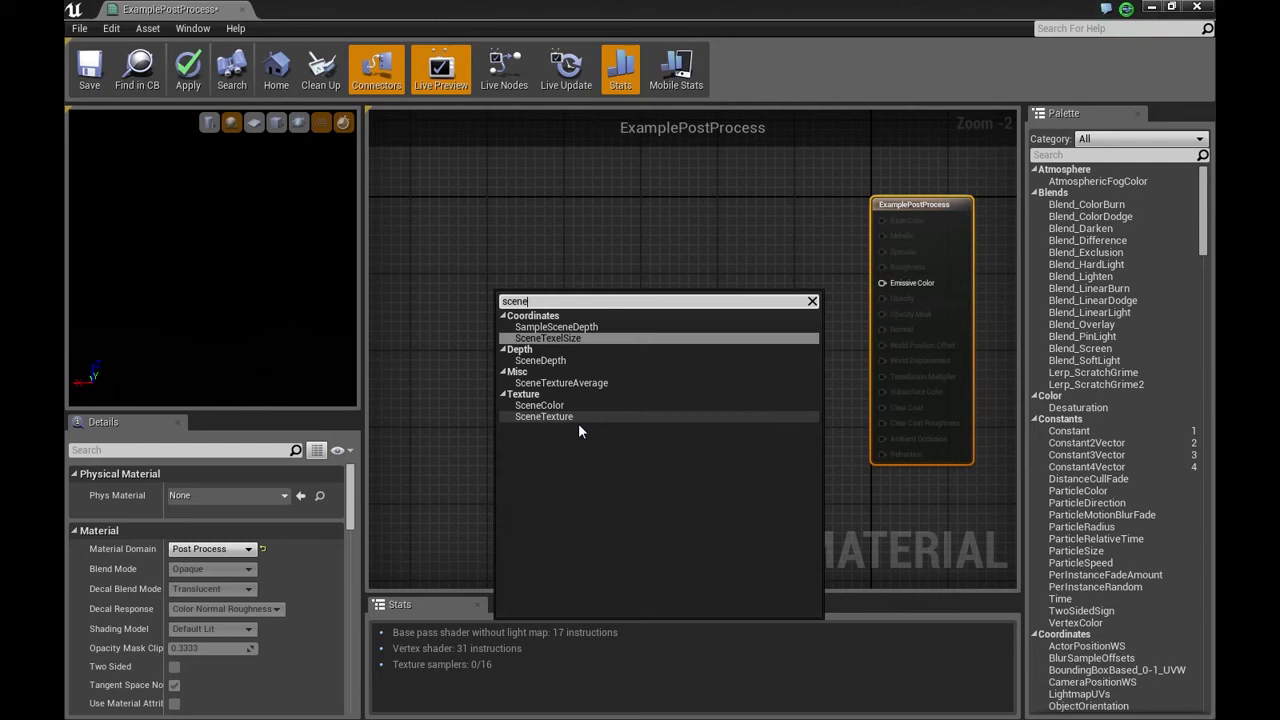
{"action": "left_click", "coordinate": [578, 420]}
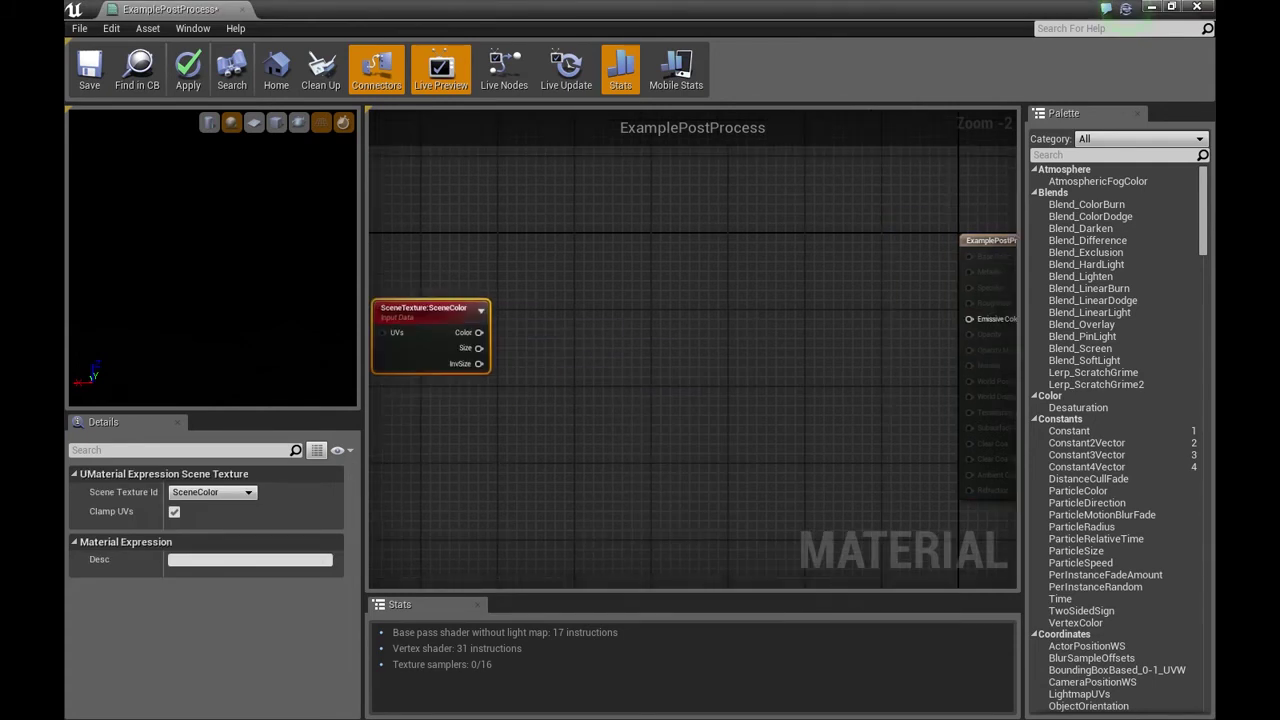
{"action": "left_click_drag", "start_coordinate": [479, 332], "coordinate": [681, 325]}
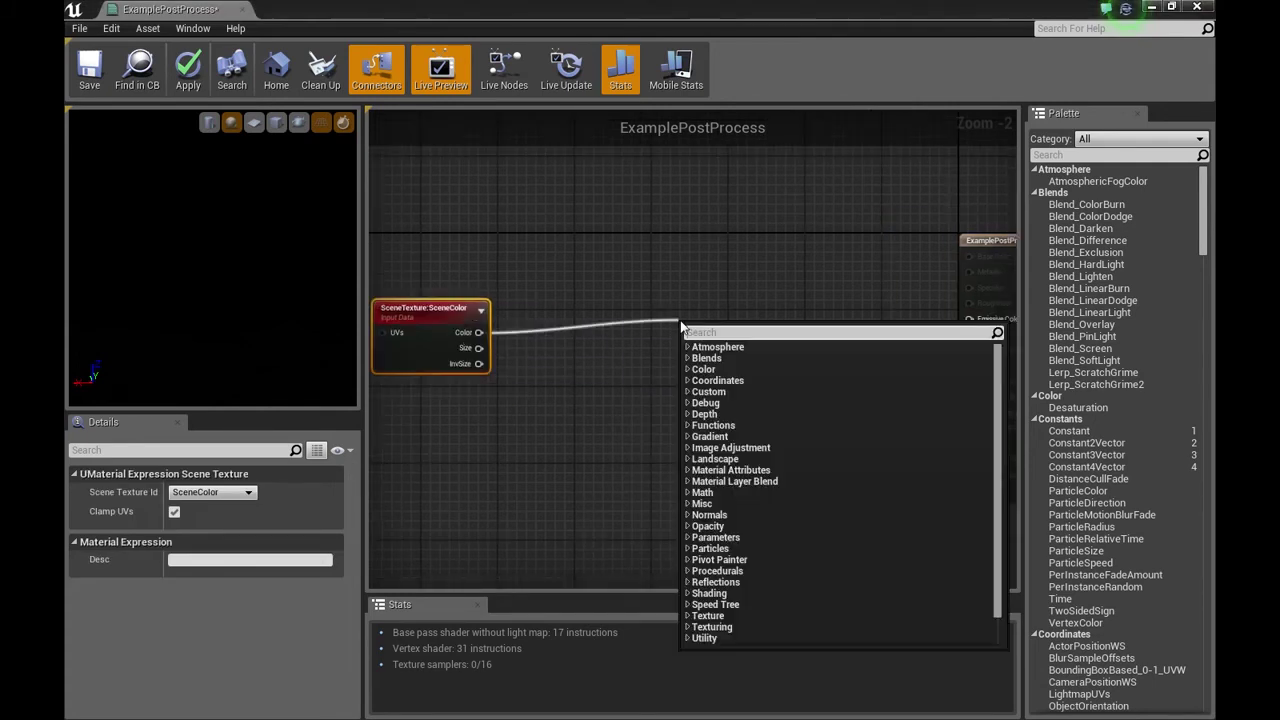
{"action": "type", "text": "p"}
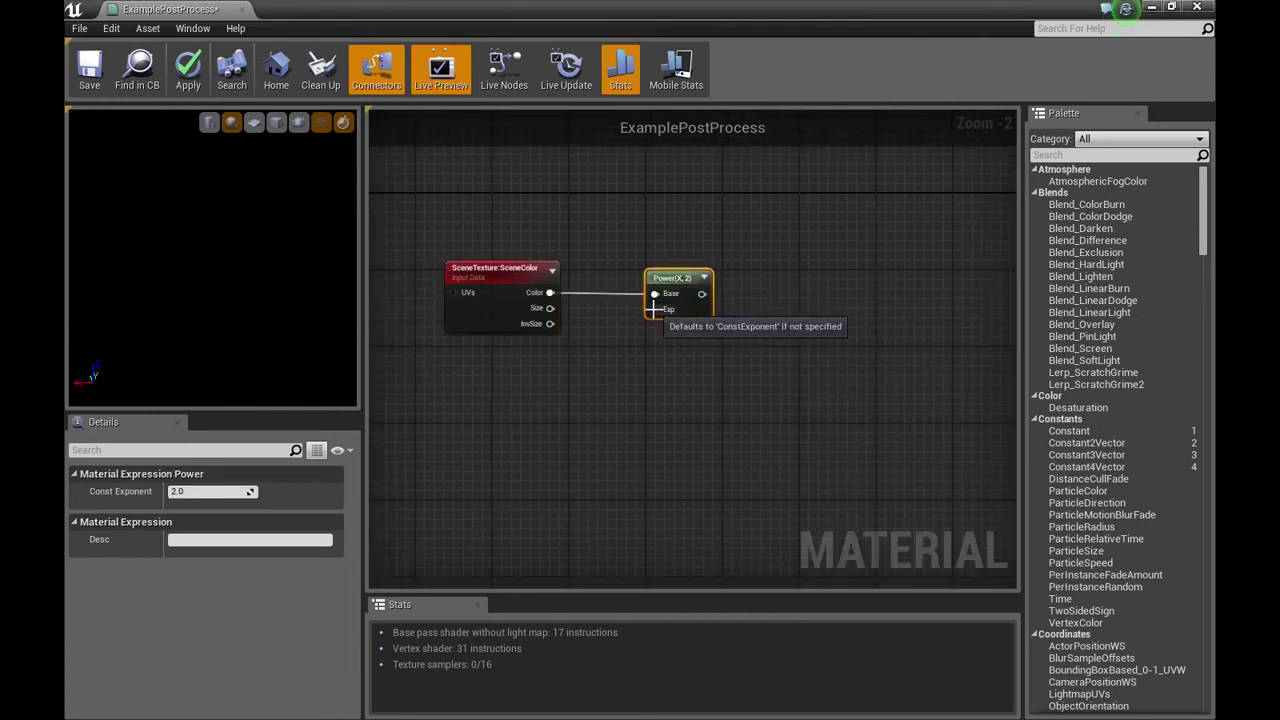
Step: Add a vector parameter named Gamma for the Power node's Exp input and place it below the SceneTexture node
{"action": "left_click_drag", "start_coordinate": [654, 309], "coordinate": [551, 452]}
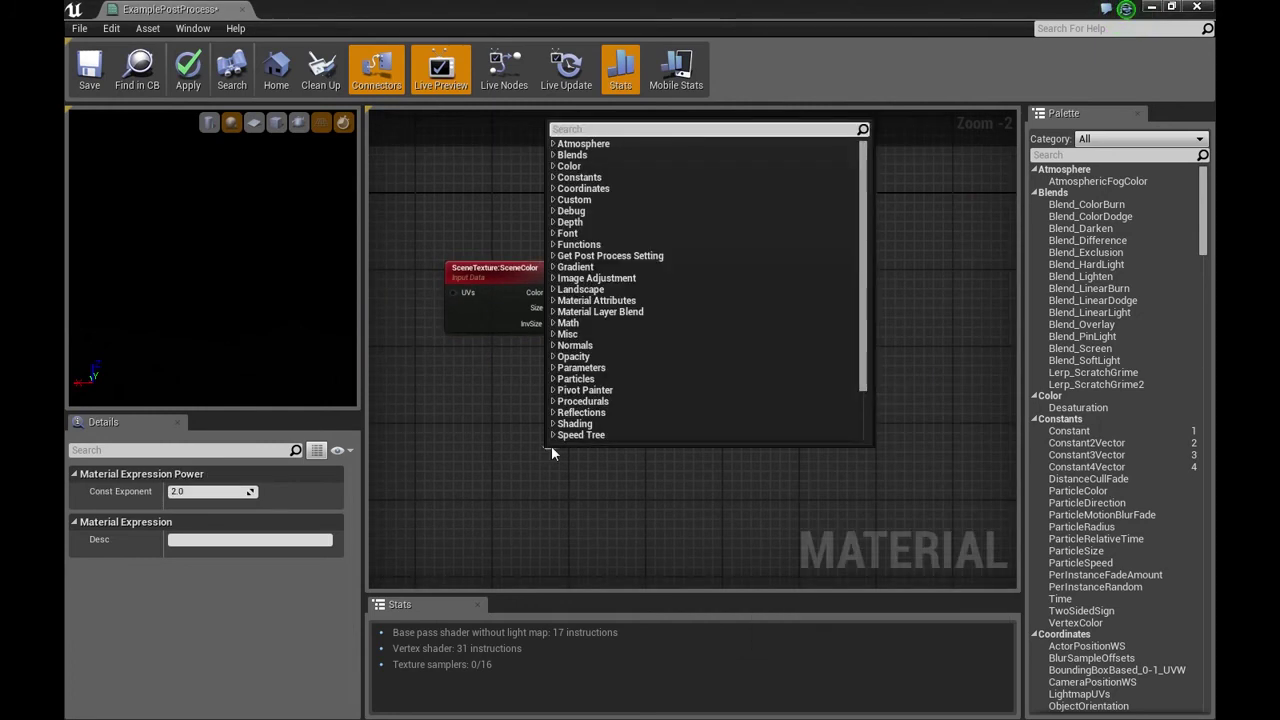
{"action": "type", "text": "v"}
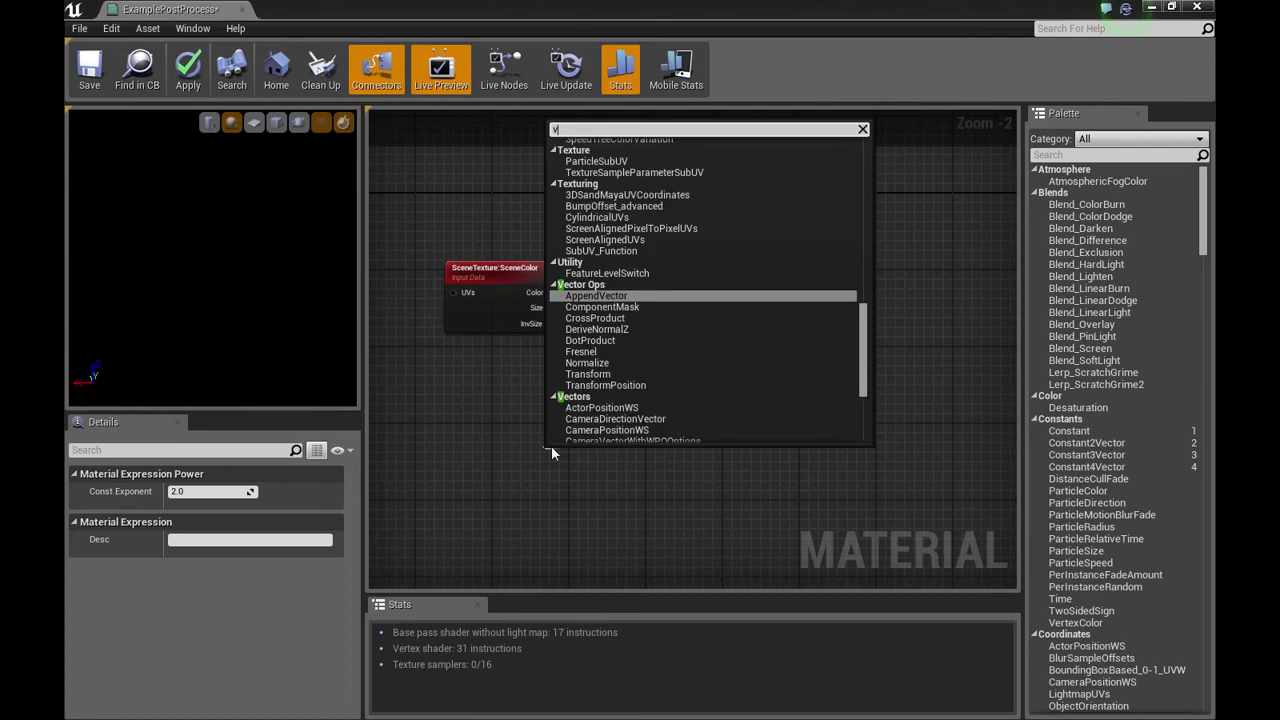
{"action": "type", "text": "ectorparam"}
{"action": "key", "text": "Return"}
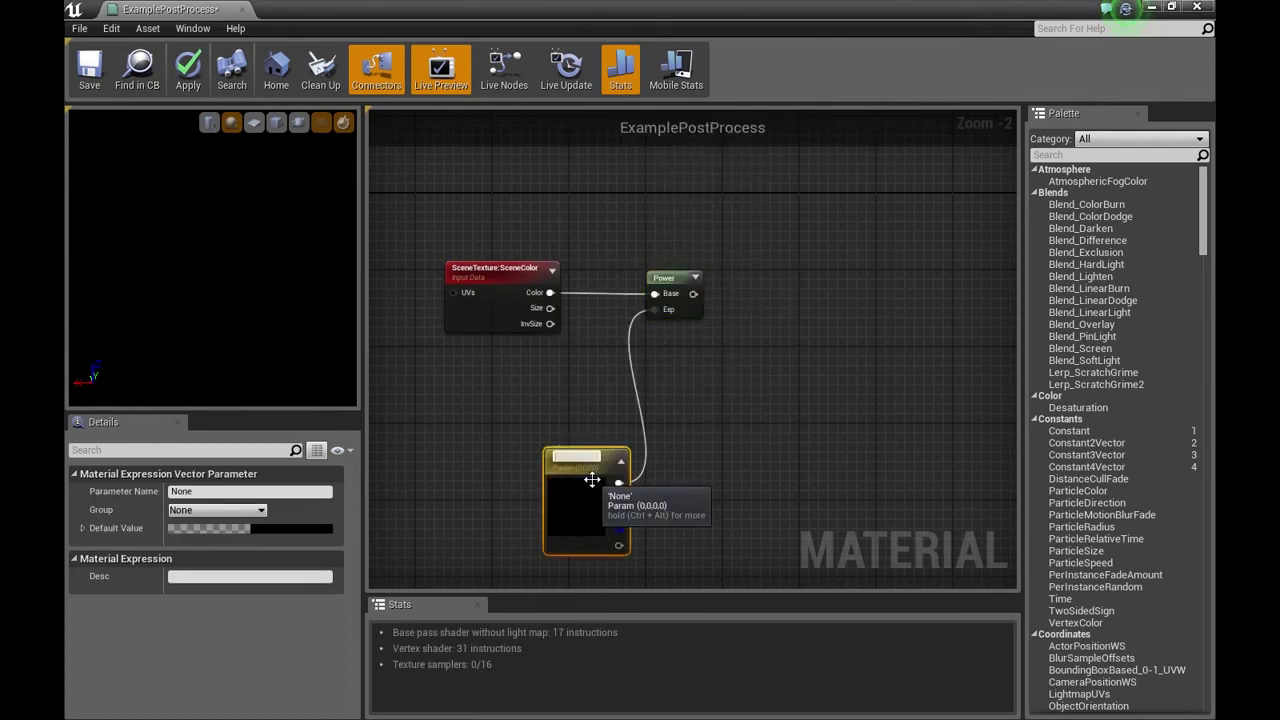
{"action": "type", "text": "Gamma"}
{"action": "left_click_drag", "start_coordinate": [592, 480], "coordinate": [549, 416]}
Step: Set the Gamma parameter's default R, G, B and A values to 0.5 each
{"action": "left_click", "coordinate": [216, 547]}
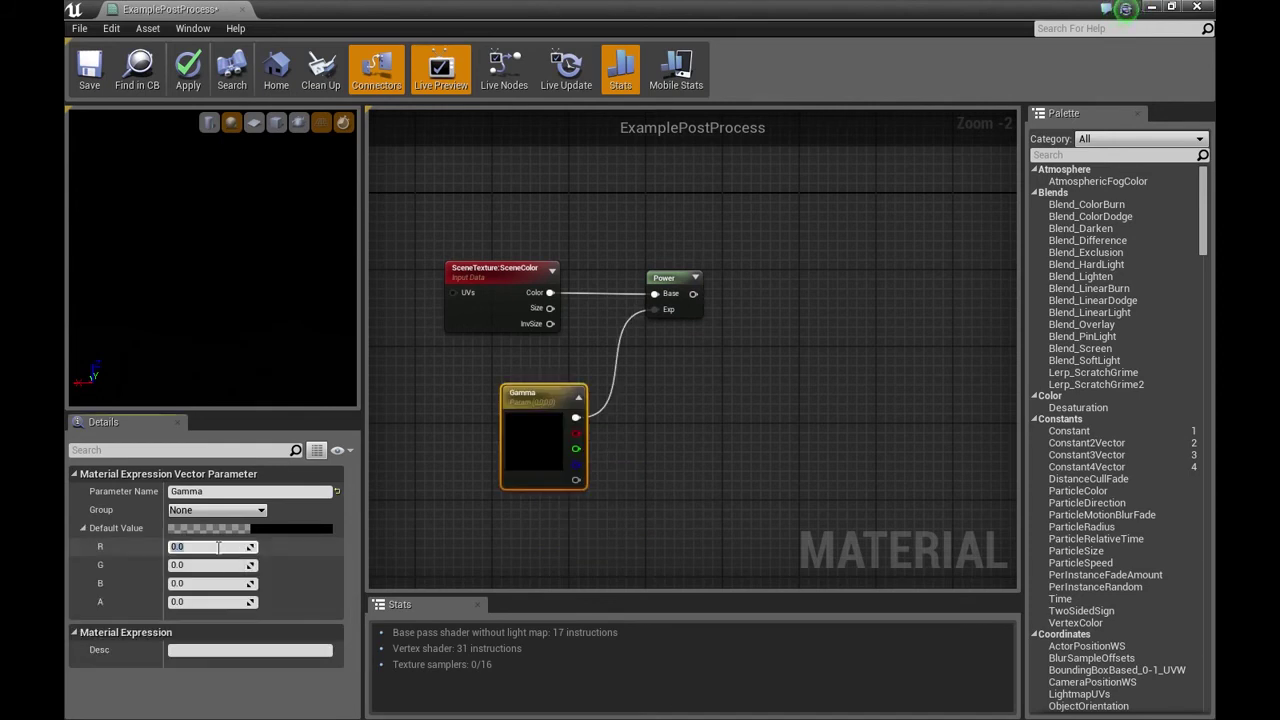
{"action": "type", "text": "0.5"}
{"action": "key", "text": "Tab"}
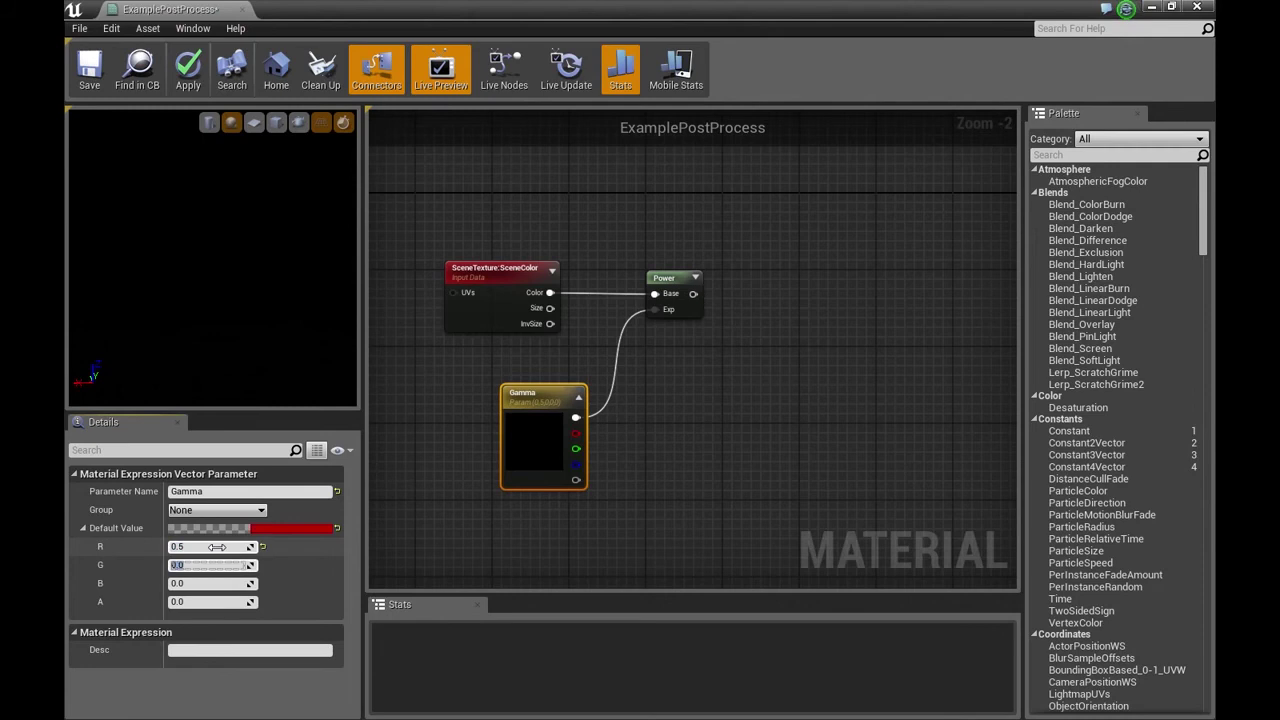
{"action": "type", "text": "0.5"}
{"action": "key", "text": "Tab"}
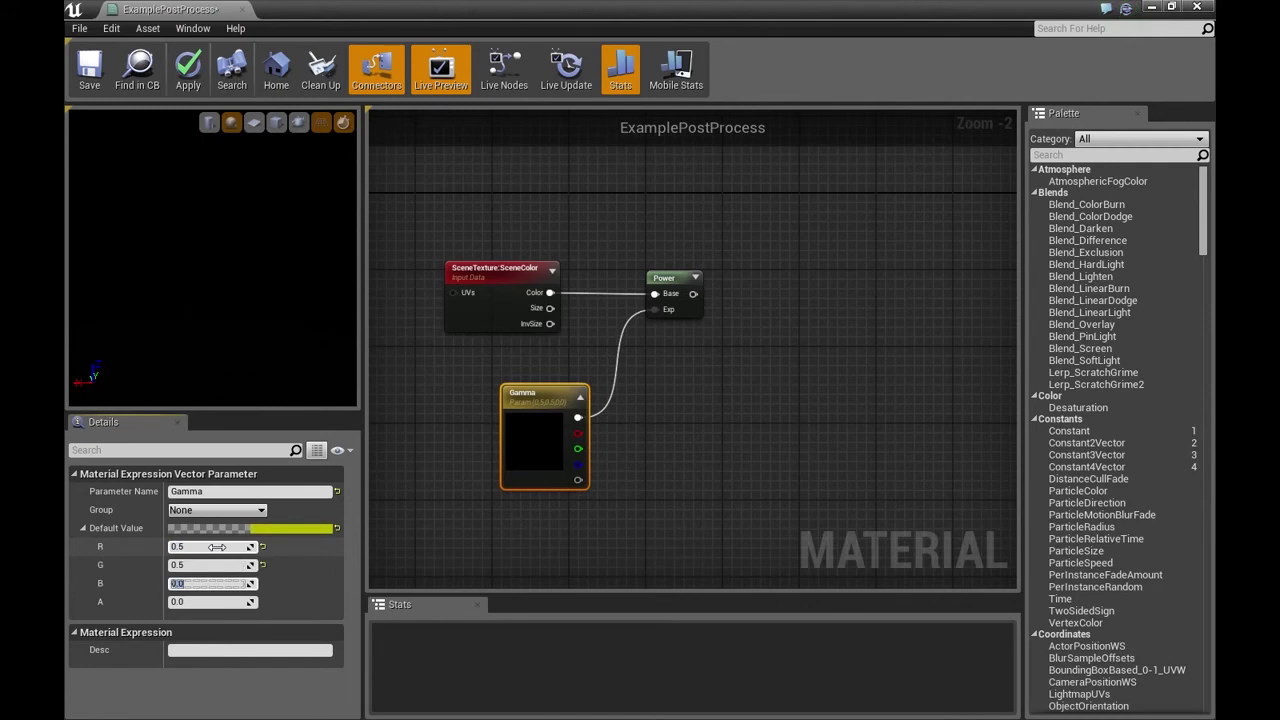
{"action": "type", "text": "0.5"}
{"action": "key", "text": "Tab"}
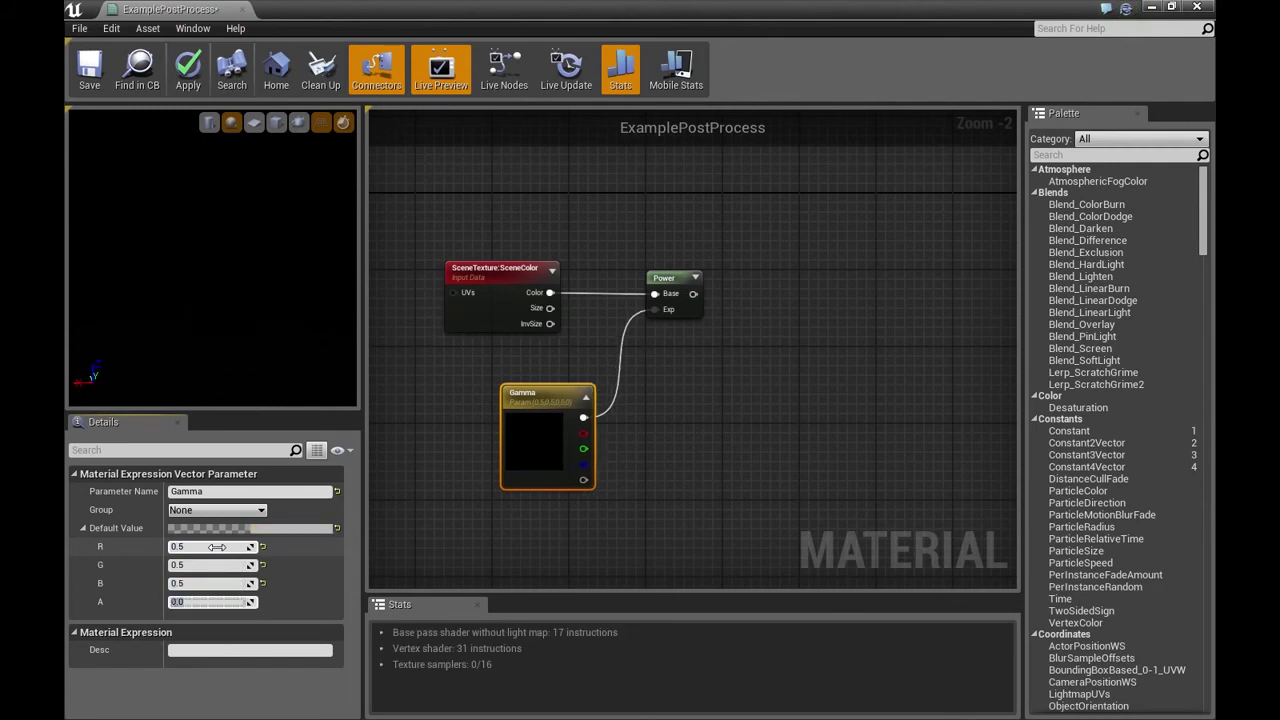
{"action": "type", "text": "0.5"}
{"action": "key", "text": "Tab"}
Step: Add a Multiply node with the Power node's output connected to its A input
{"action": "right_click_drag", "start_coordinate": [742, 372], "coordinate": [820, 415]}
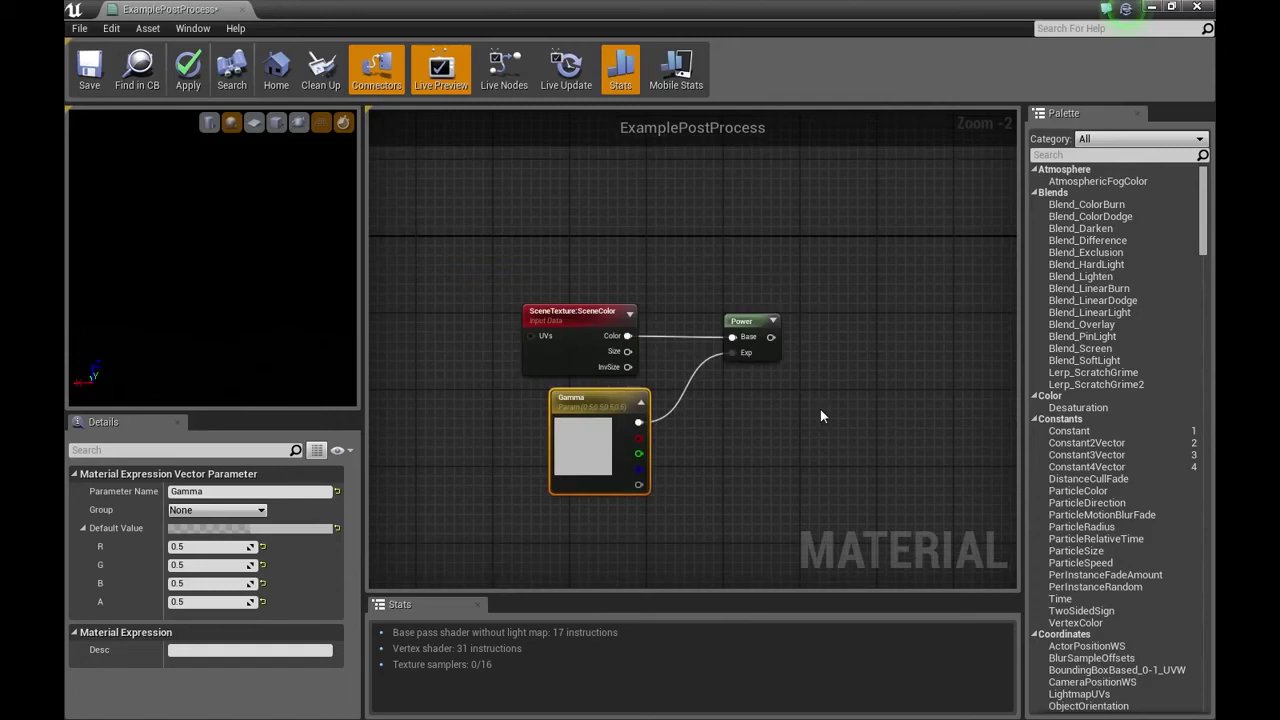
{"action": "scroll", "coordinate": [821, 410], "scroll_direction": "down", "scroll_amount": 1}
{"action": "right_click_drag", "start_coordinate": [790, 340], "coordinate": [547, 320]}
{"action": "left_click", "coordinate": [547, 320]}
{"action": "right_click", "coordinate": [659, 308]}
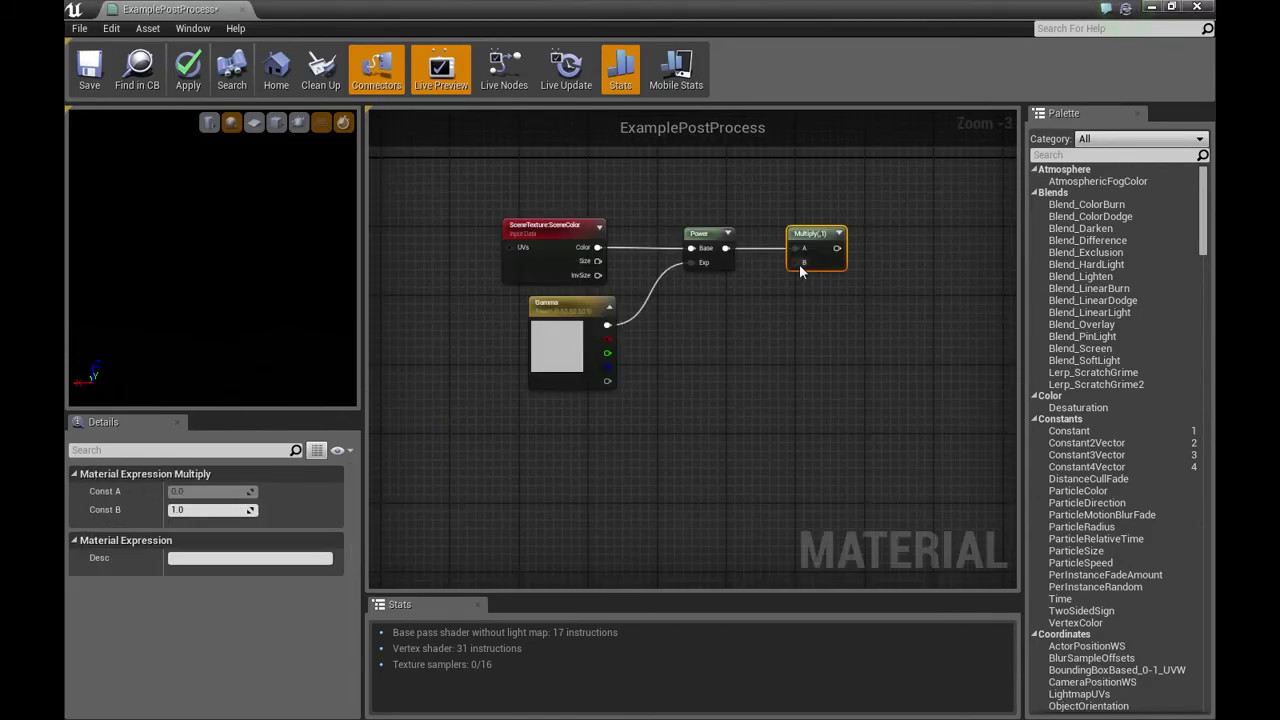
Step: Add a scalar parameter named Number of Colors and connect it to the Multiply node's B input
{"action": "left_click_drag", "start_coordinate": [799, 264], "coordinate": [728, 392]}
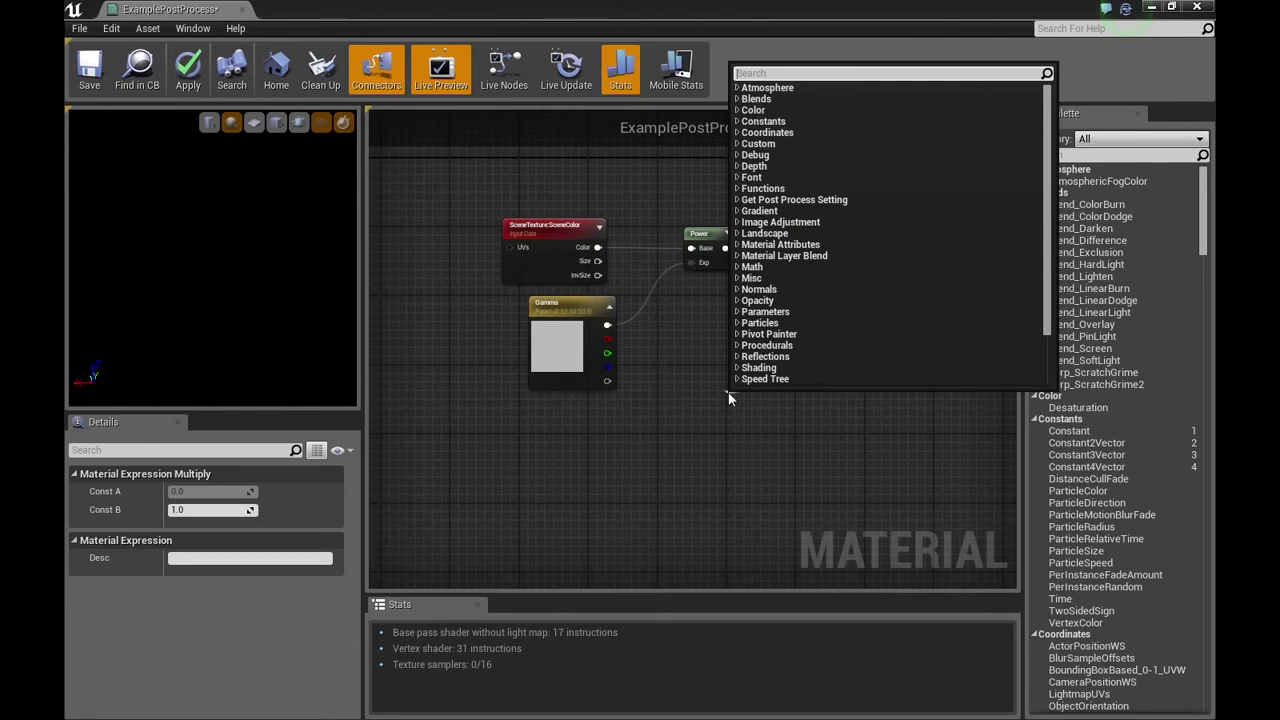
{"action": "type", "text": "Sc"}
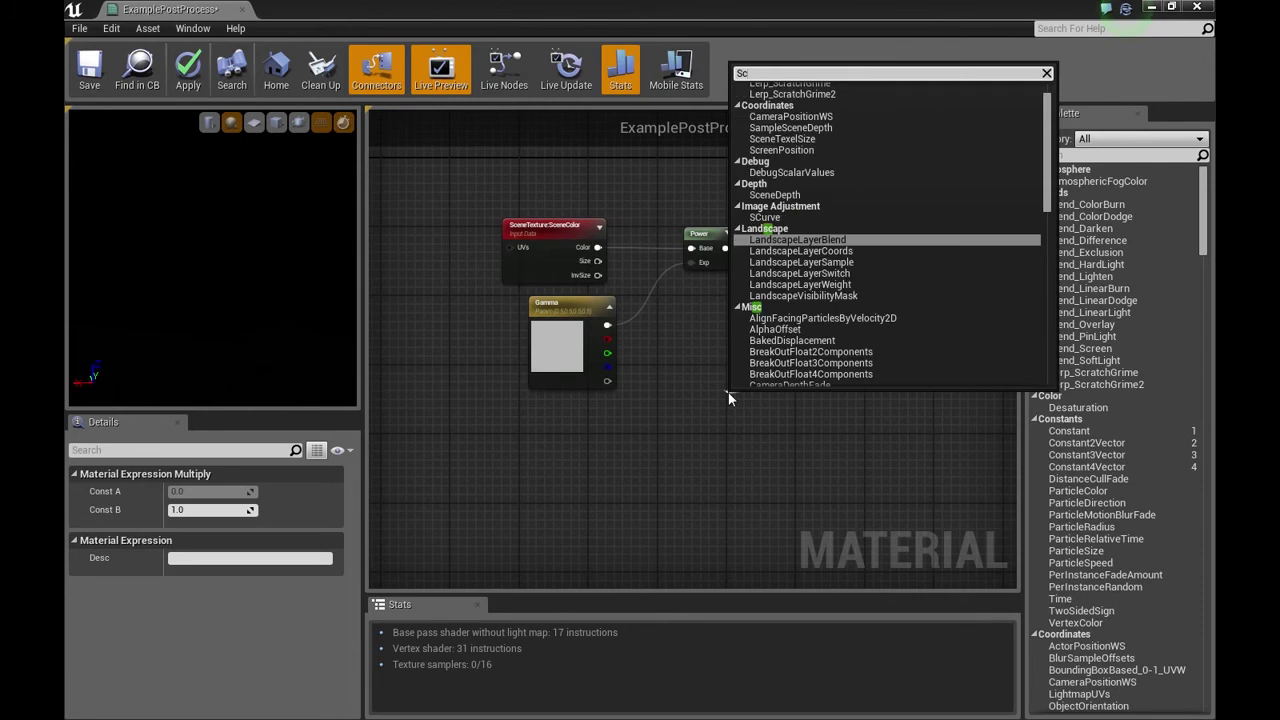
{"action": "type", "text": "alar"}
{"action": "key", "text": "Return"}
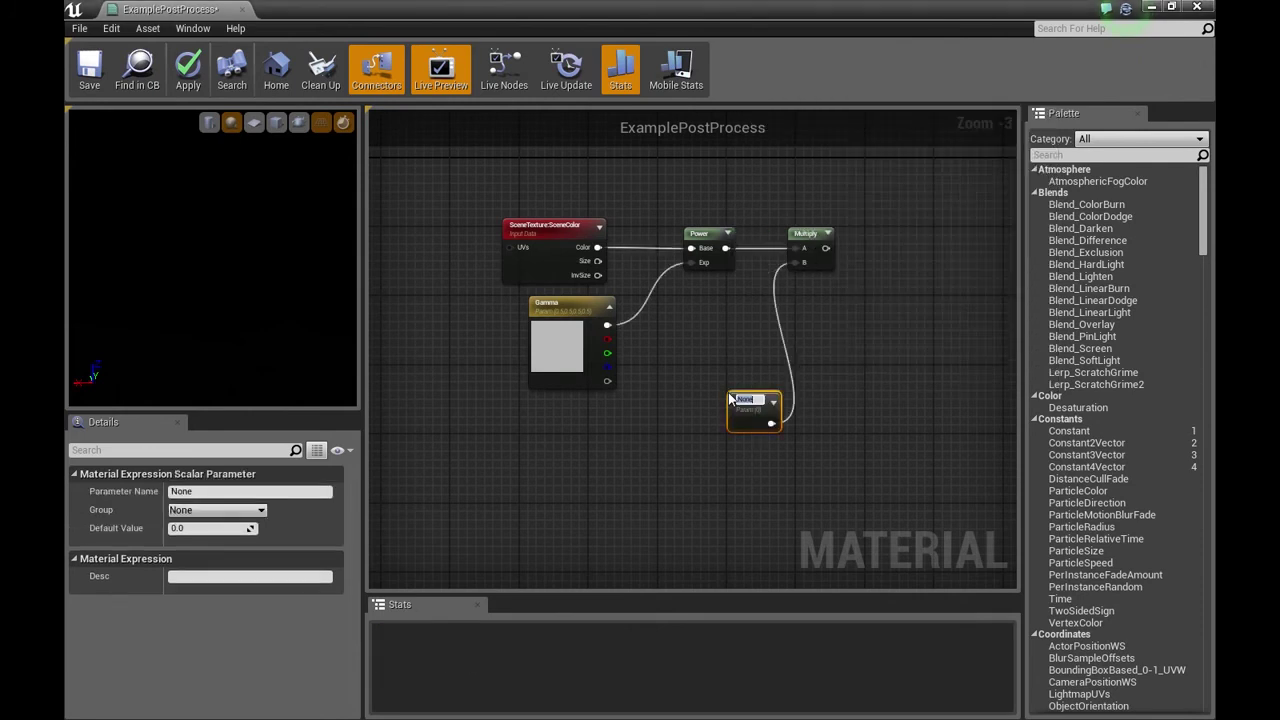
{"action": "type", "text": "I"}
{"action": "type", "text": "Numb"}
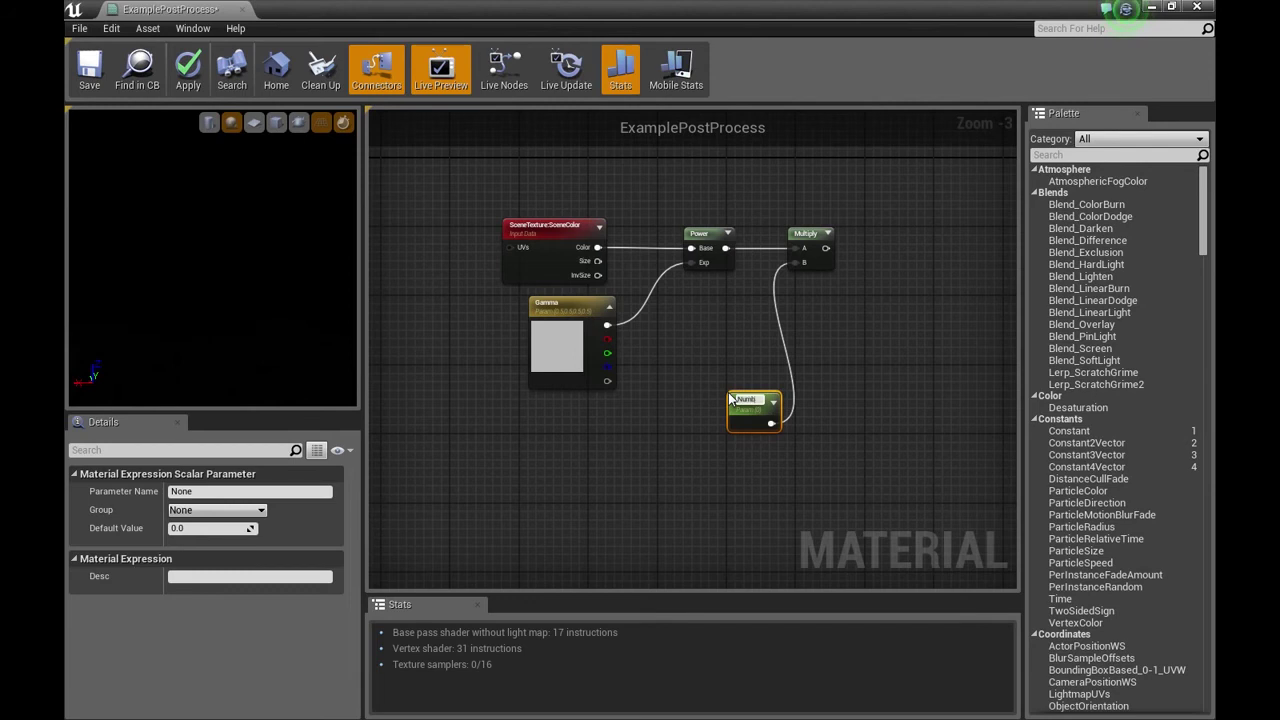
{"action": "type", "text": "er"}
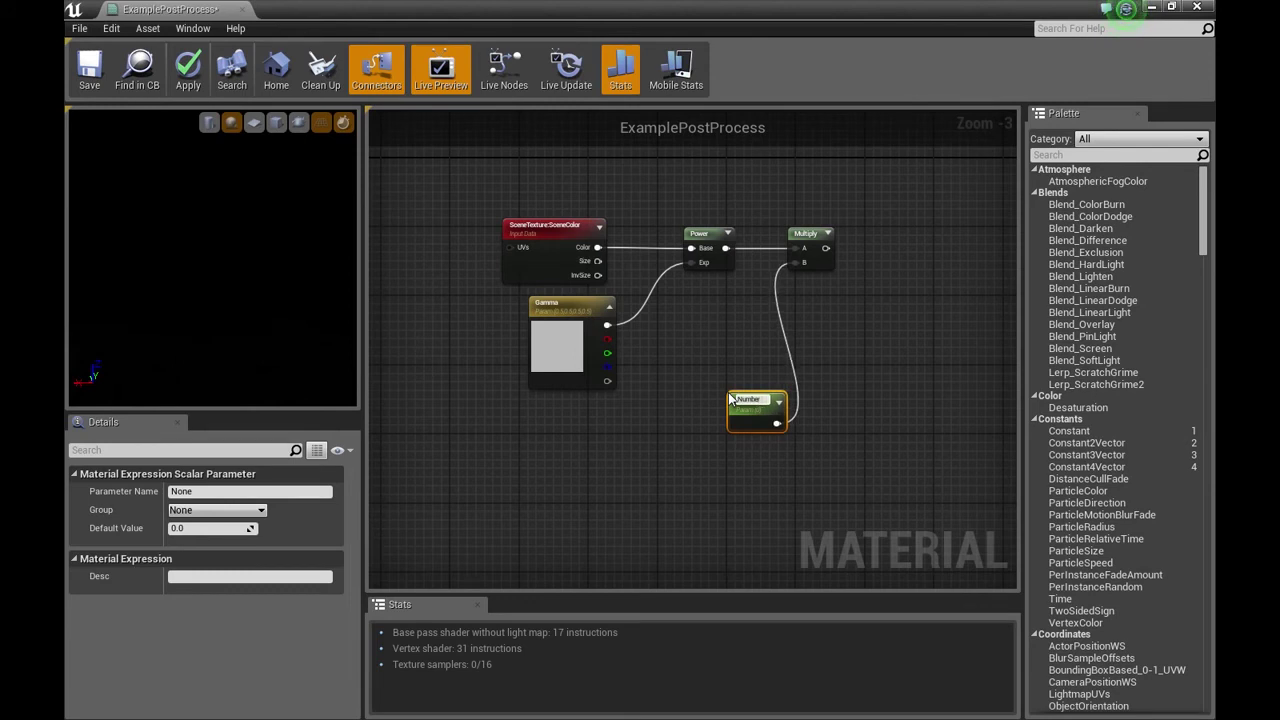
{"action": "type", "text": " of"}
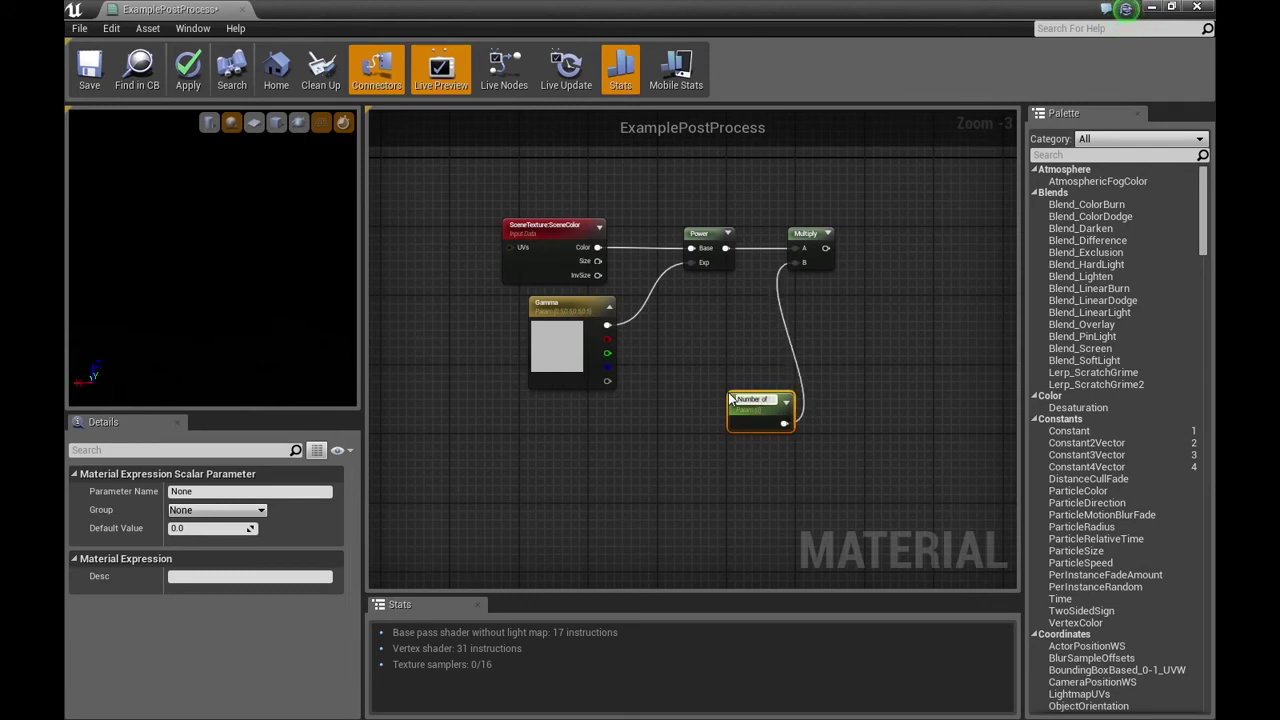
{"action": "type", "text": " Colors"}
{"action": "key", "text": "Return"}
Step: Set the default value of the Number of Colors parameter to 4
{"action": "left_click", "coordinate": [207, 529]}
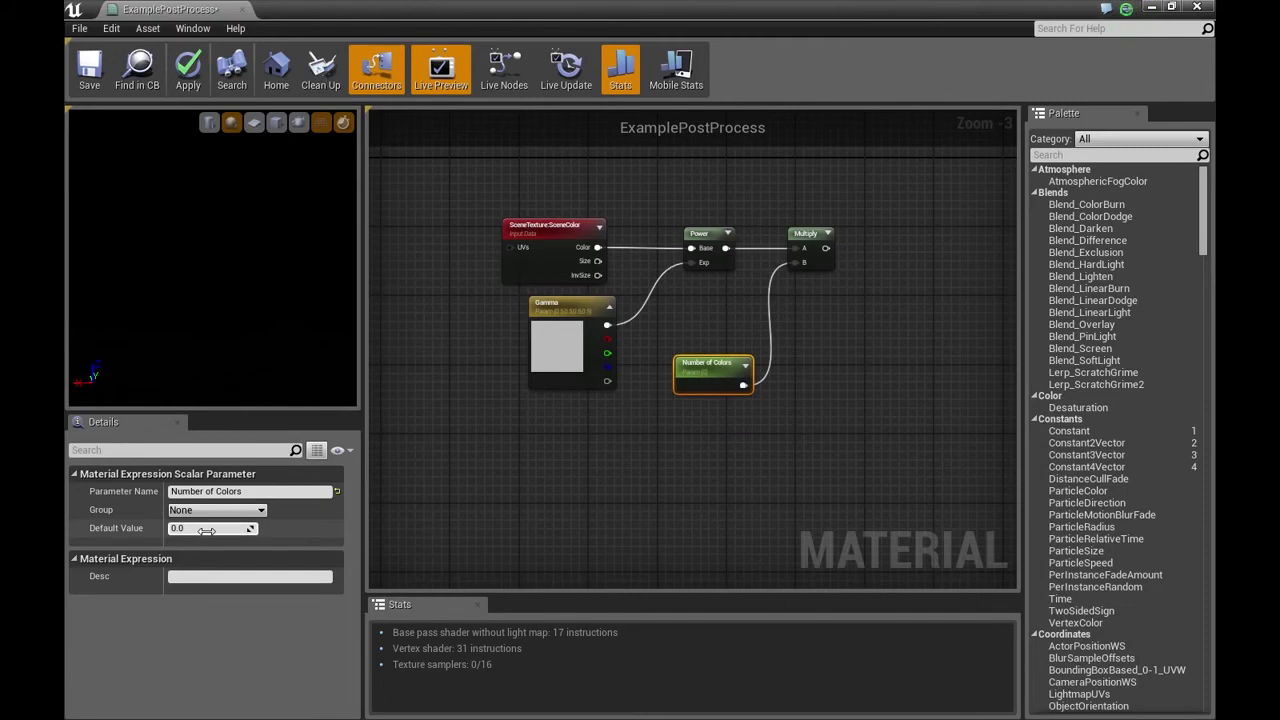
{"action": "type", "text": "4"}
{"action": "key", "text": "Return"}
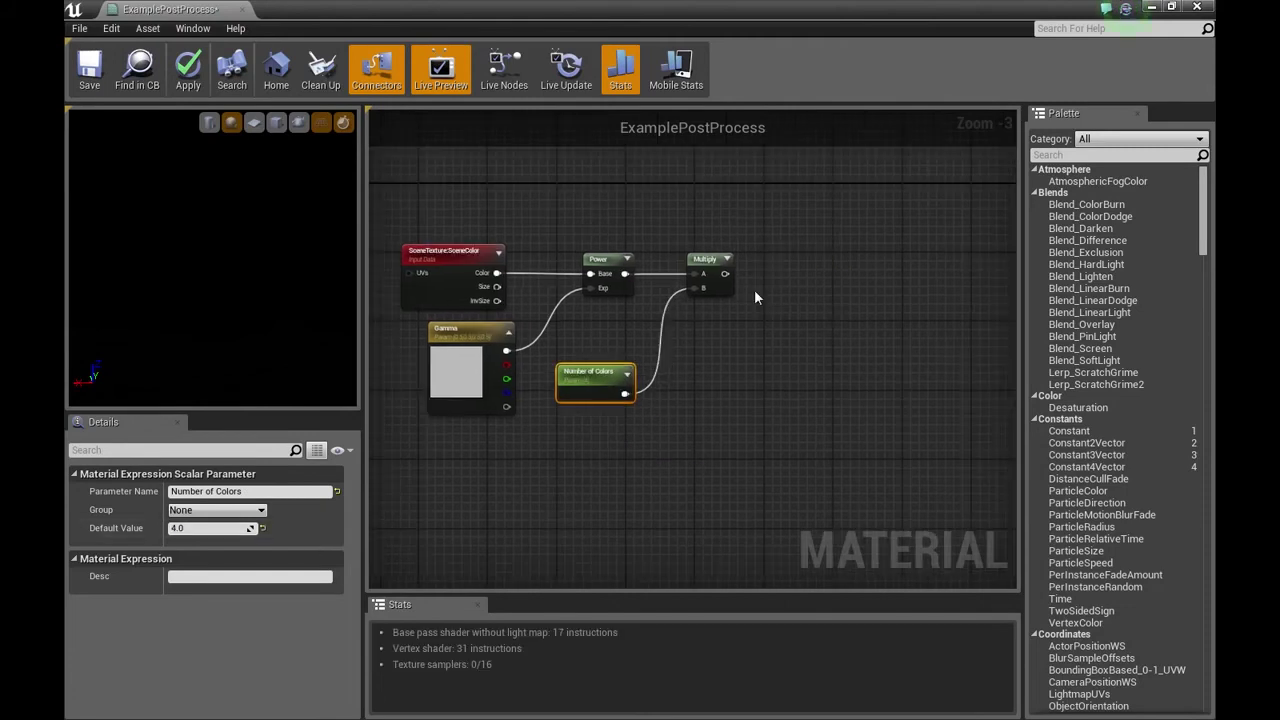
Step: Add a Floor node fed by the Multiply node's output
{"action": "left_click_drag", "start_coordinate": [725, 273], "coordinate": [822, 277]}
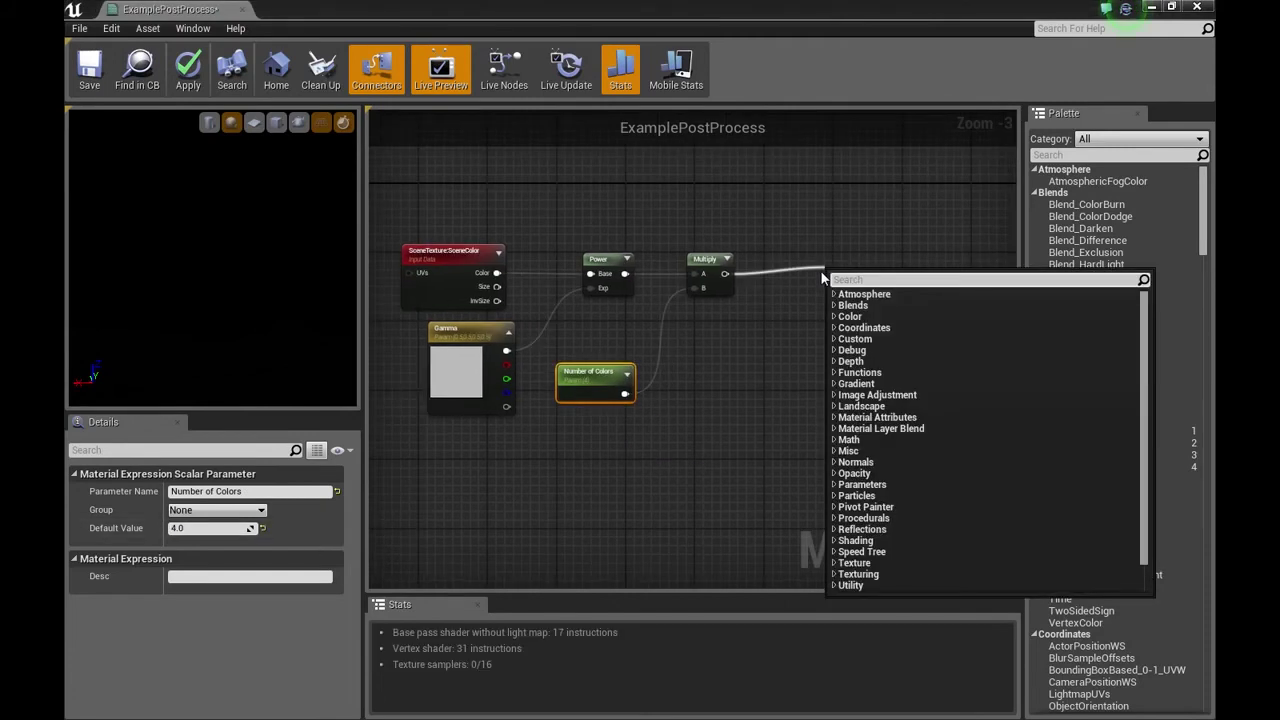
{"action": "type", "text": "flor"}
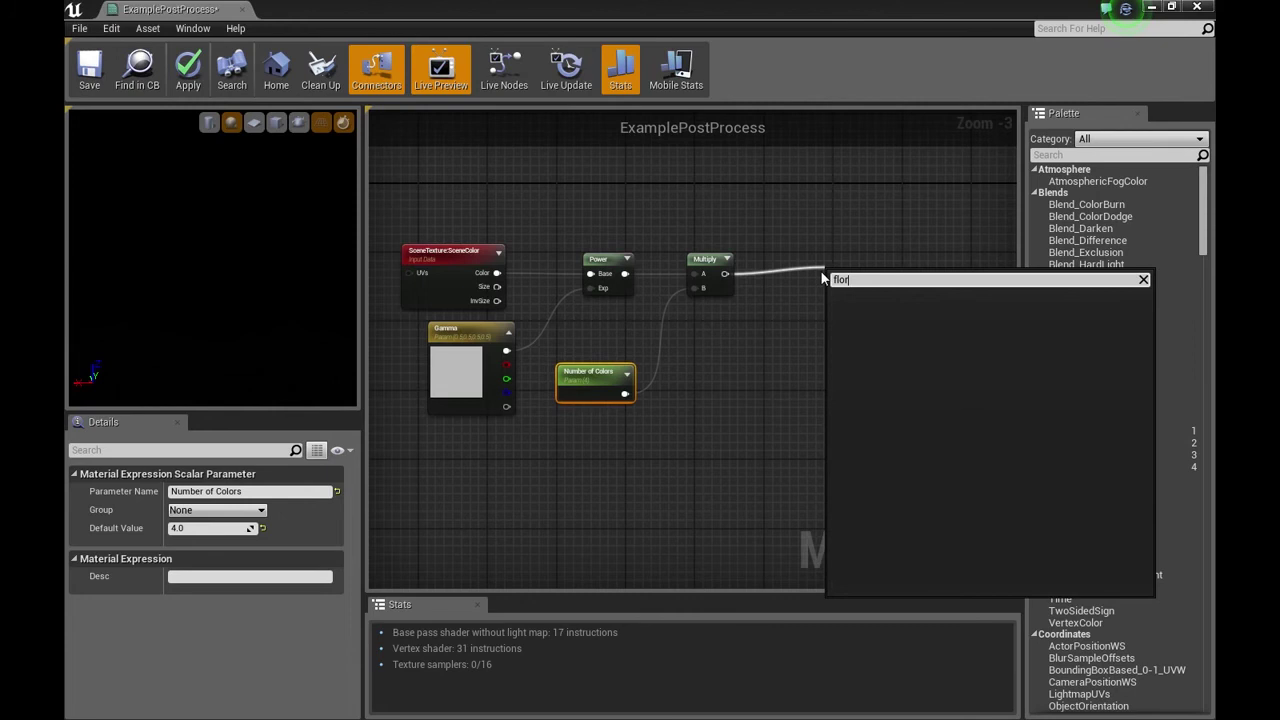
{"action": "key", "text": "Return"}
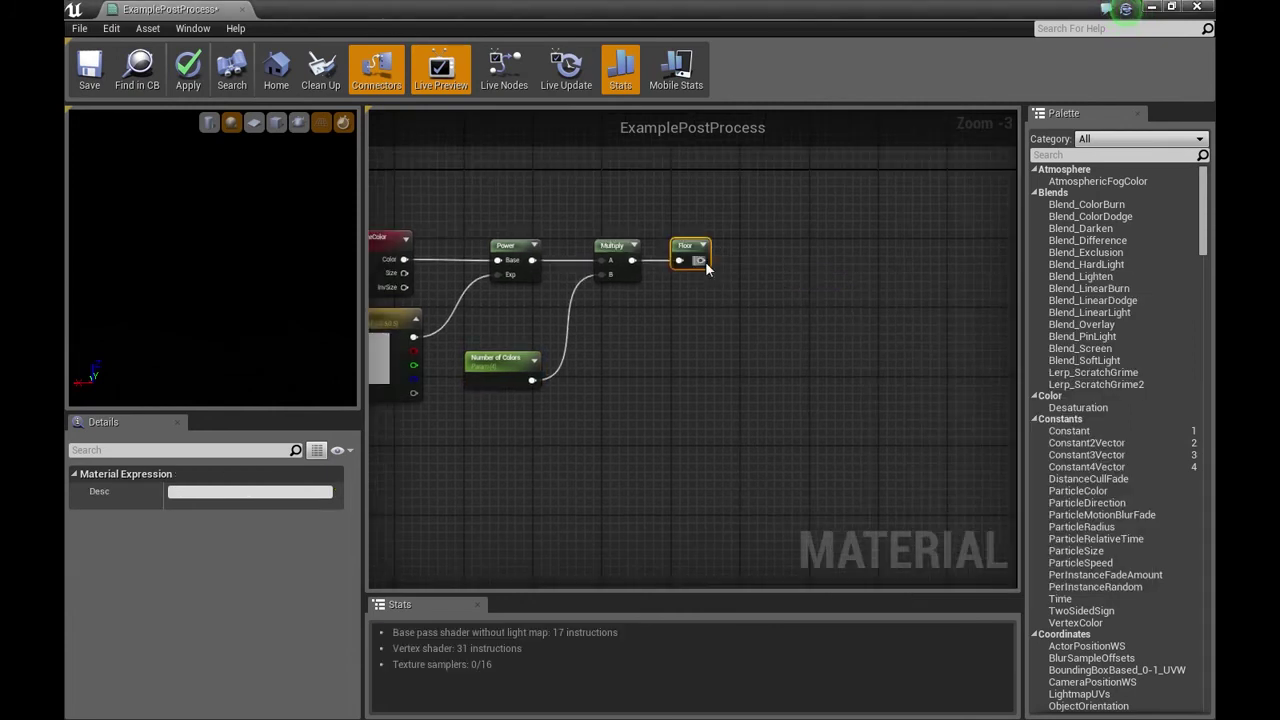
Step: Add a Divide node with the Floor output as A and the Number of Colors parameter as B
{"action": "left_click_drag", "start_coordinate": [700, 260], "coordinate": [787, 268]}
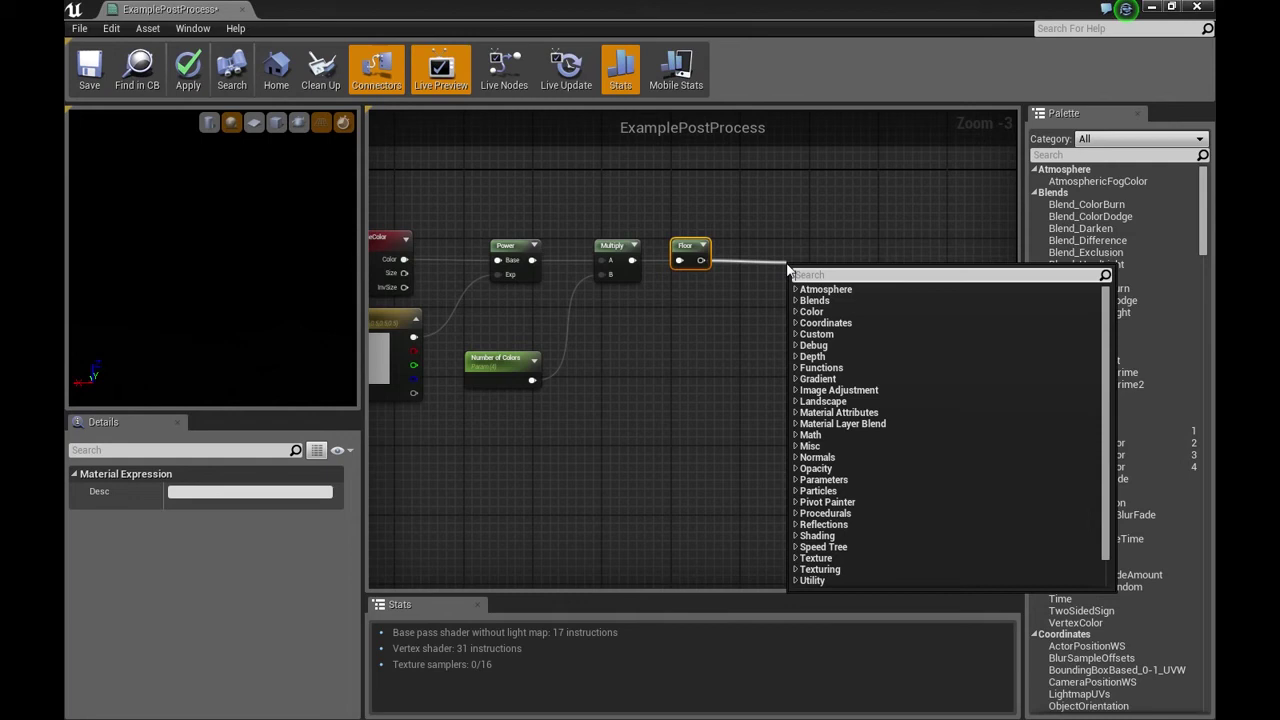
{"action": "type", "text": "divide"}
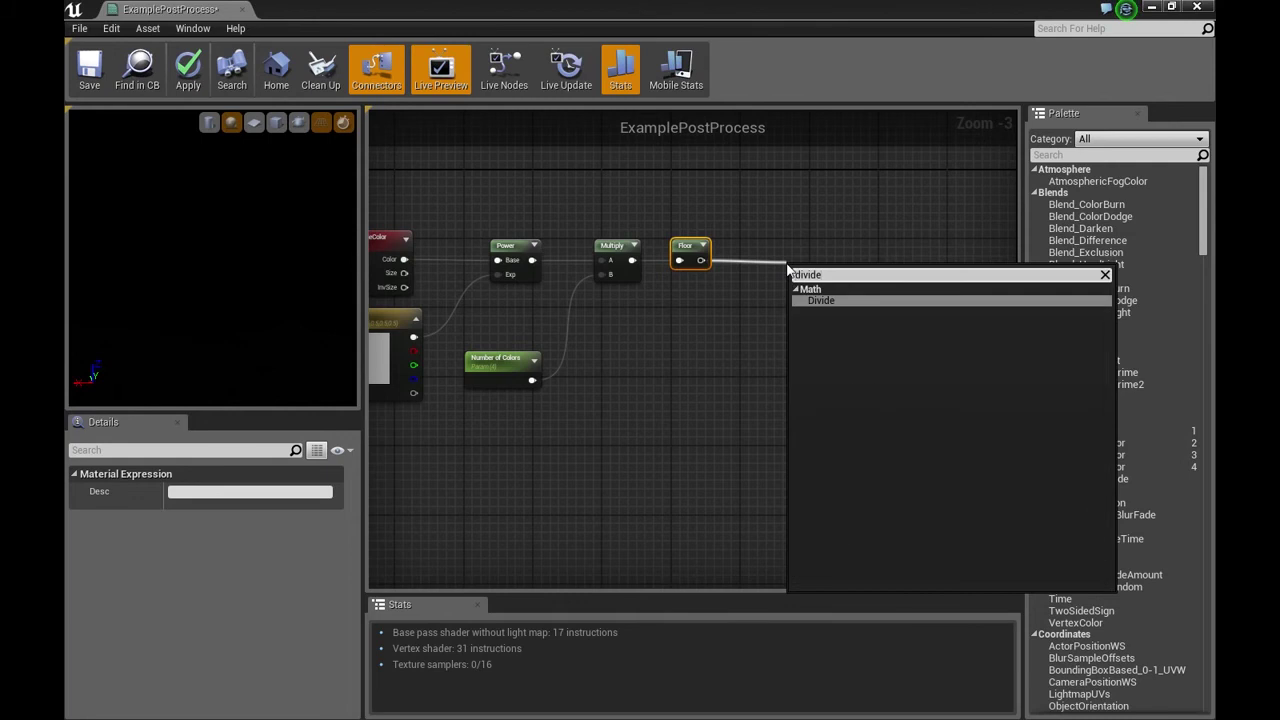
{"action": "key", "text": "Return"}
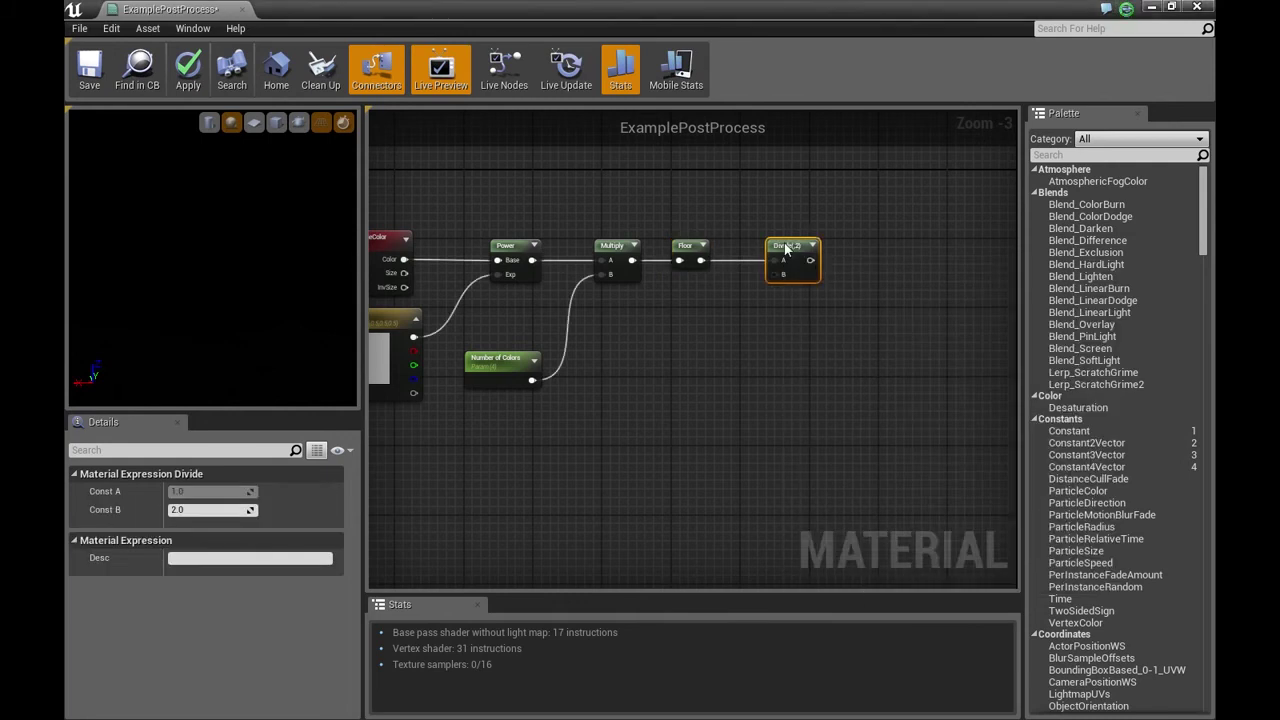
{"action": "left_click_drag", "start_coordinate": [531, 381], "coordinate": [758, 275]}
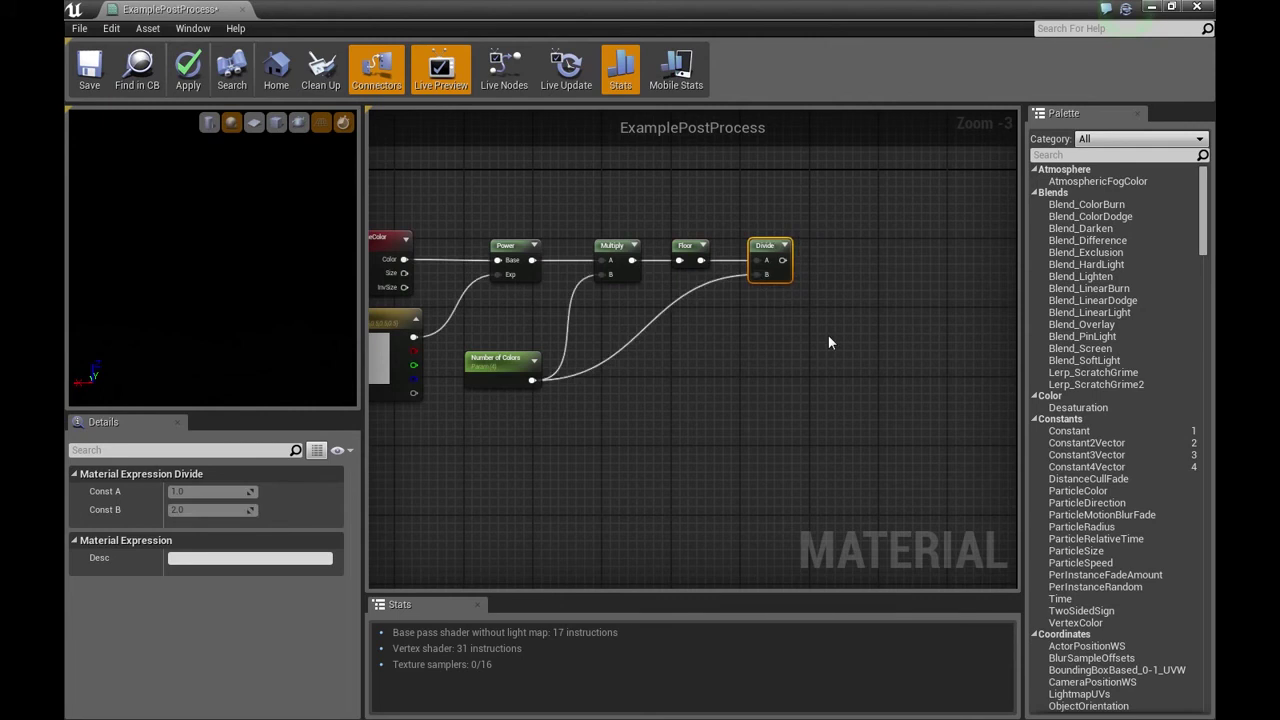
{"action": "right_click_drag", "start_coordinate": [828, 337], "coordinate": [713, 338]}
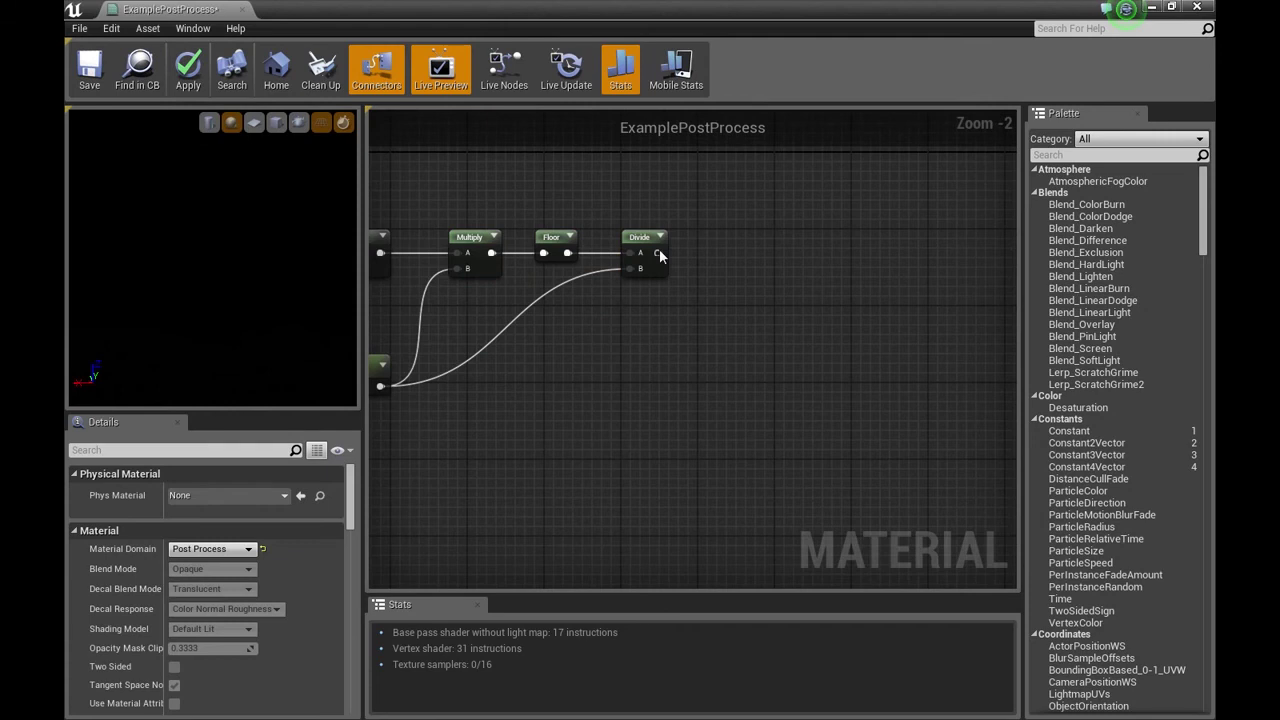
Step: Add a Power node fed by the Divide output, with a second Divide node connected to its Exp input
{"action": "right_click_drag", "start_coordinate": [767, 353], "coordinate": [900, 314]}
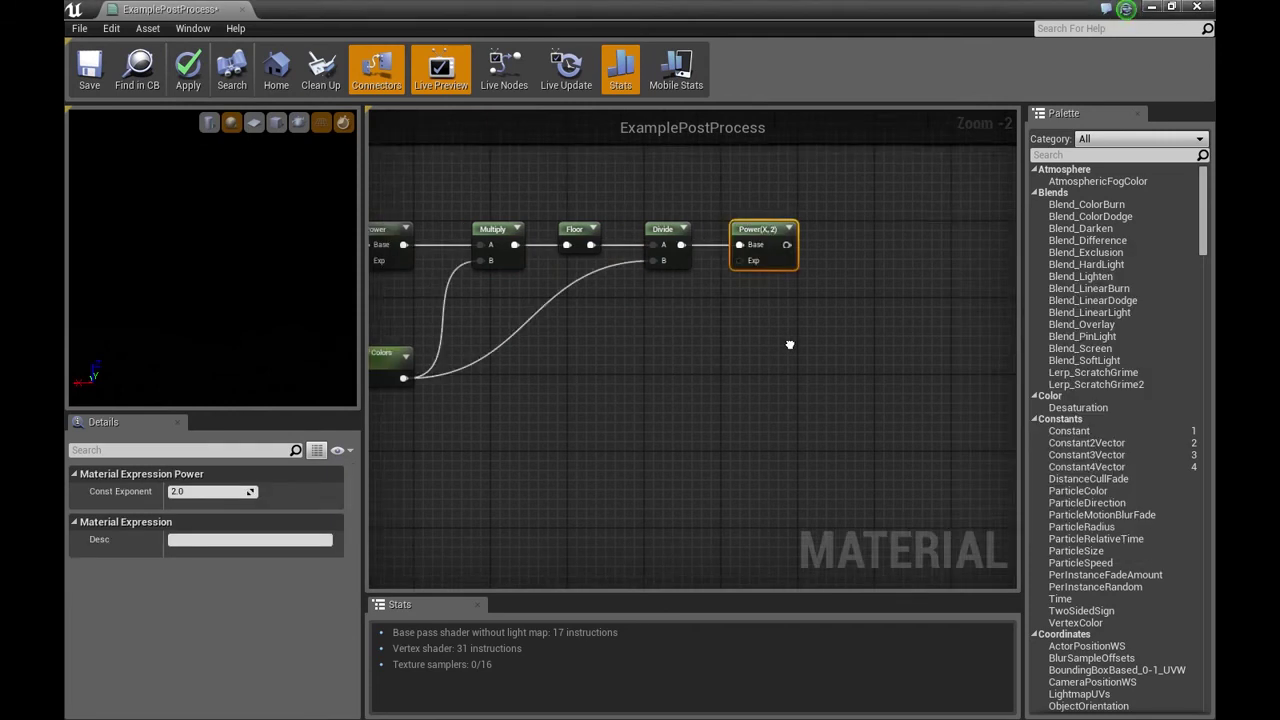
{"action": "left_click_drag", "start_coordinate": [850, 230], "coordinate": [772, 315]}
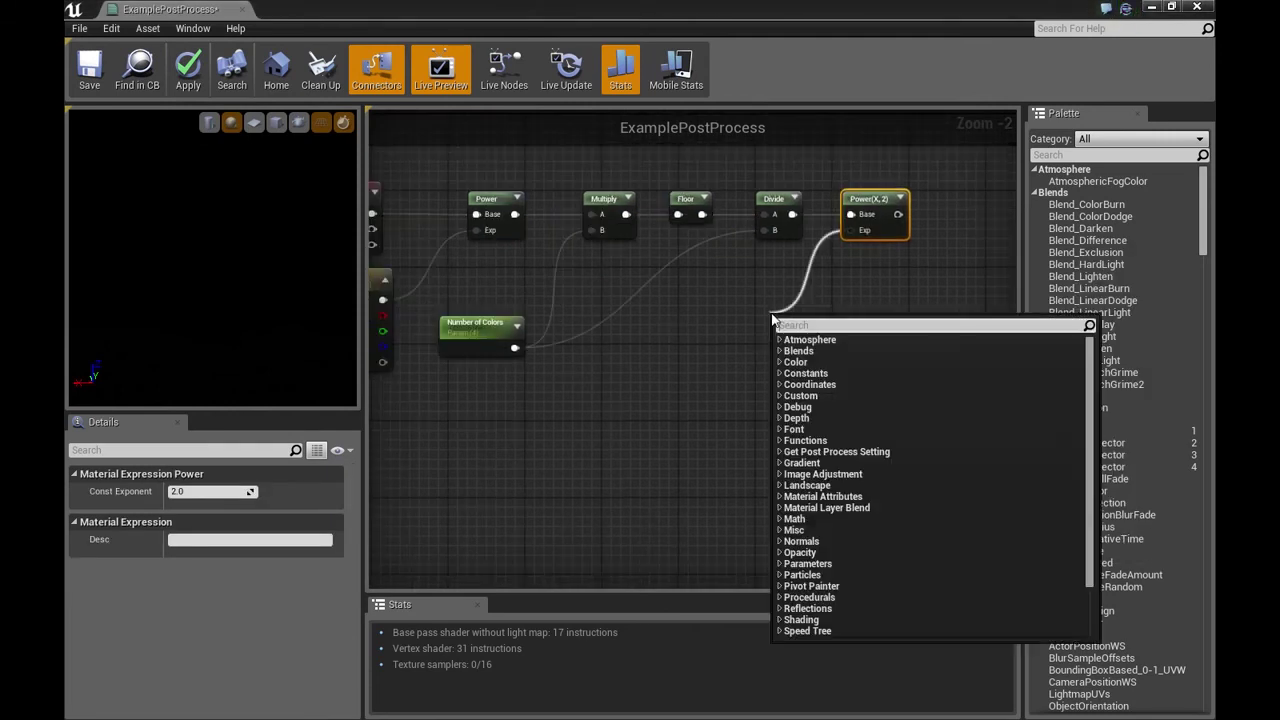
{"action": "type", "text": "di"}
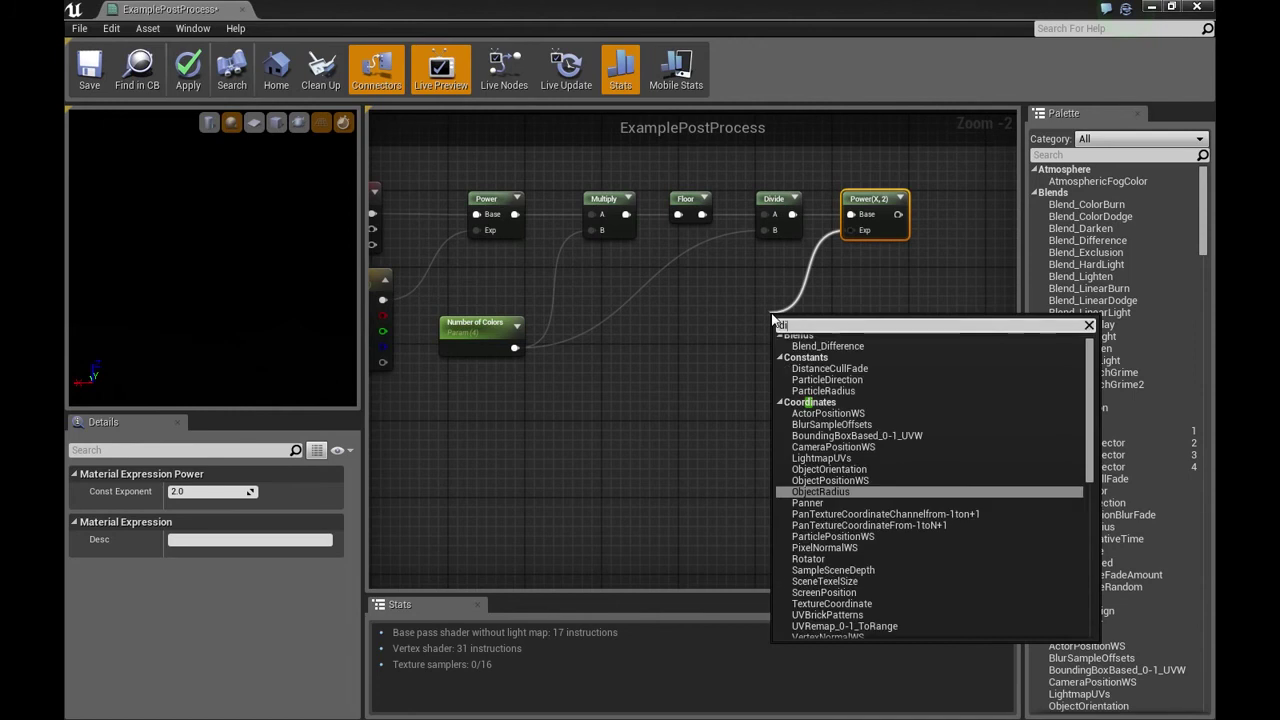
{"action": "key", "text": "Escape"}
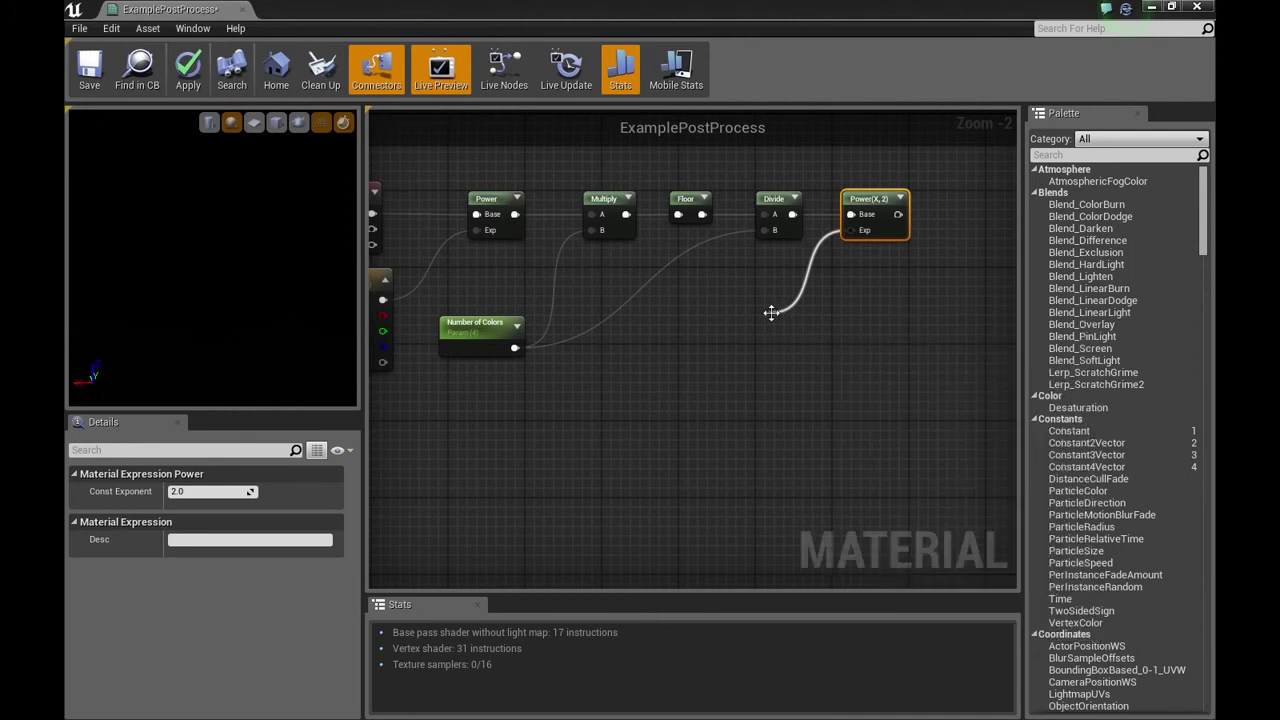
{"action": "left_click", "coordinate": [771, 313]}
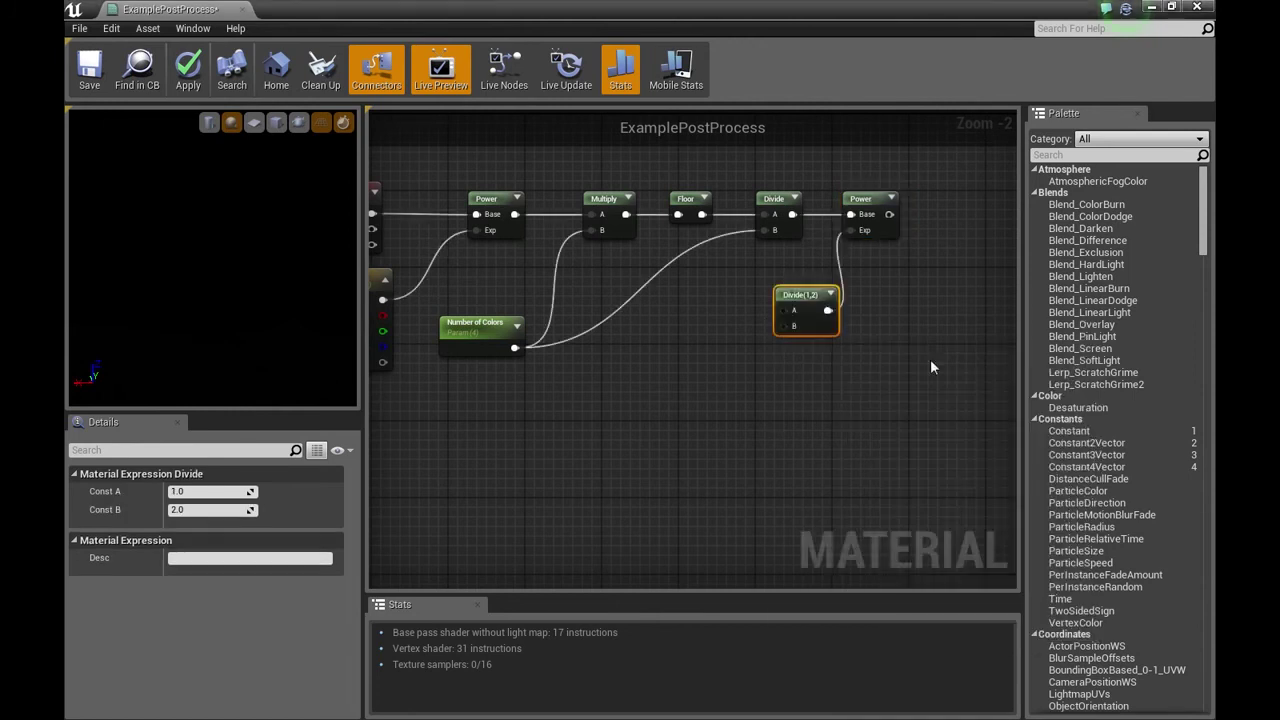
Step: Connect the Gamma parameter to the new Divide node's B input and a new Constant4Vector to its A input
{"action": "right_click_drag", "start_coordinate": [931, 361], "coordinate": [1014, 365]}
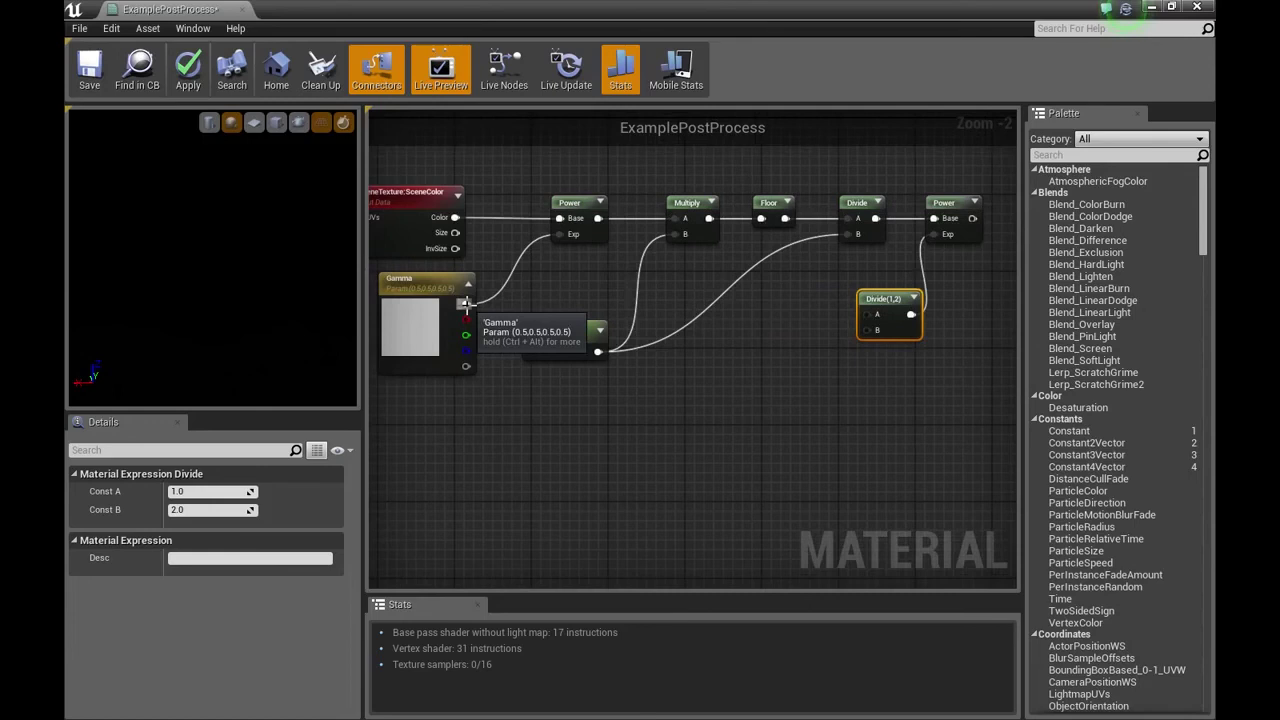
{"action": "left_click_drag", "start_coordinate": [465, 303], "coordinate": [859, 317]}
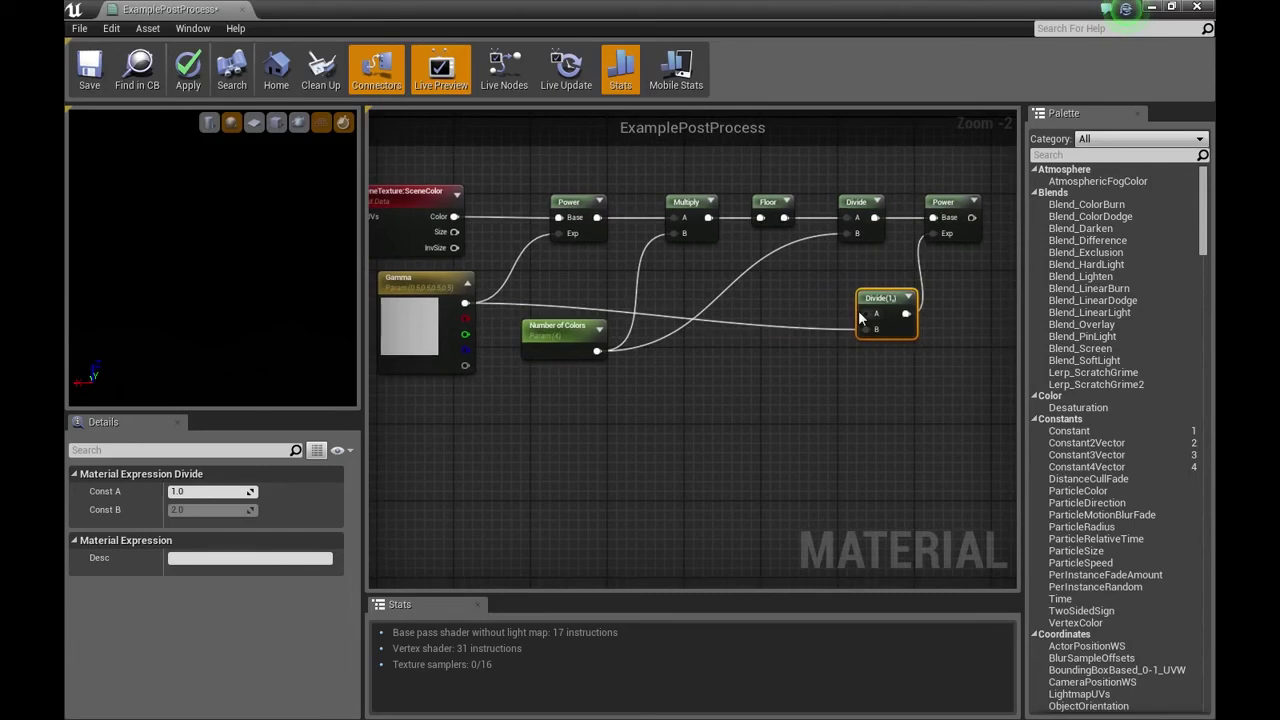
{"action": "right_click", "coordinate": [760, 385]}
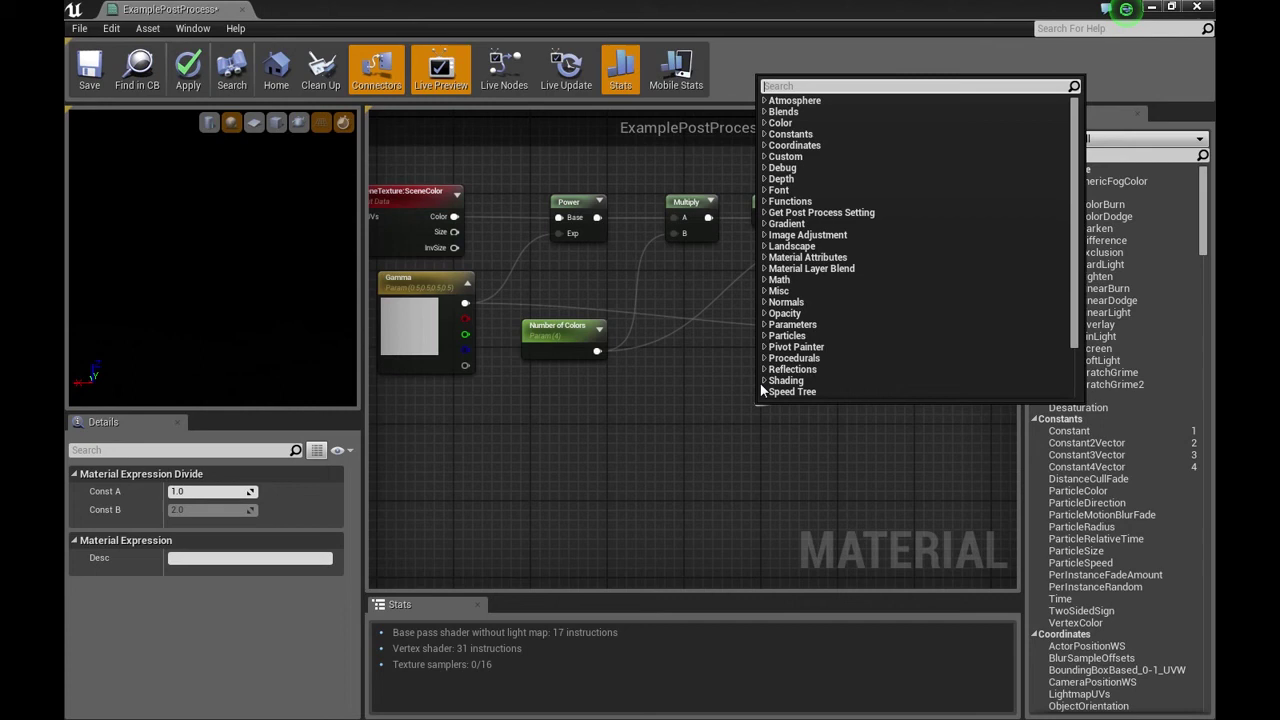
{"action": "type", "text": "4"}
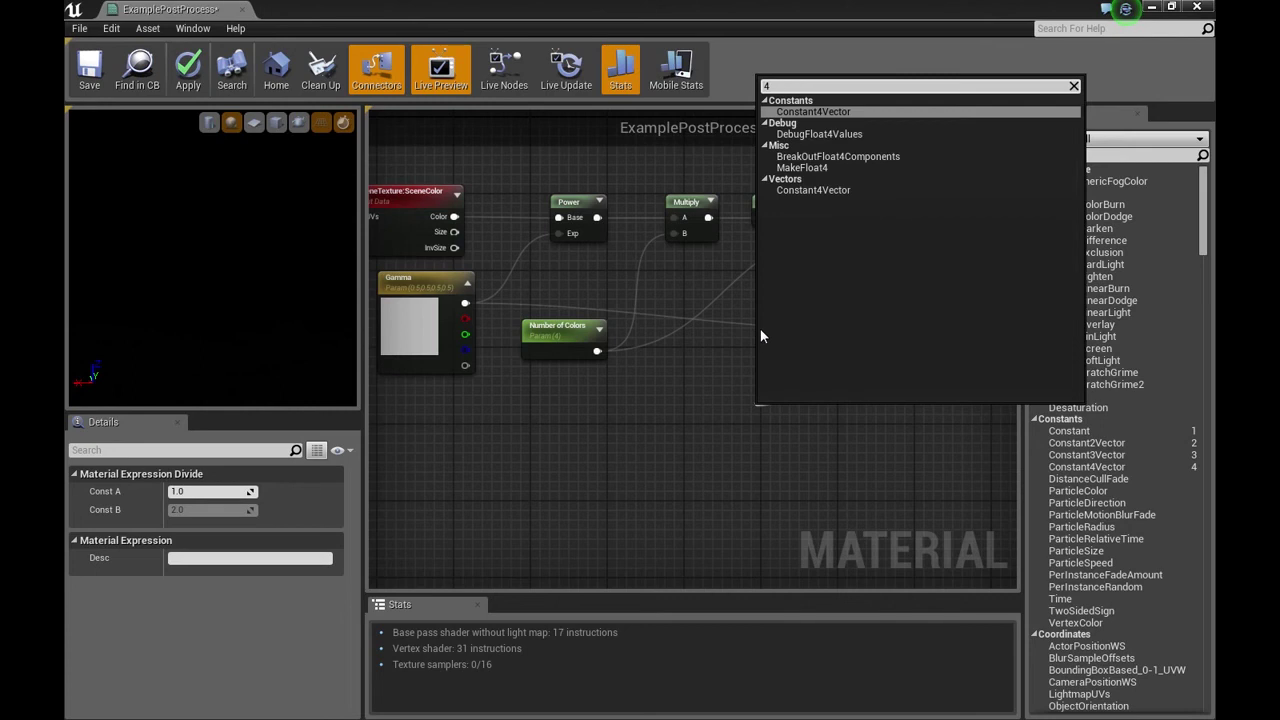
{"action": "key", "text": "Return"}
{"action": "left_click_drag", "start_coordinate": [805, 412], "coordinate": [791, 374]}
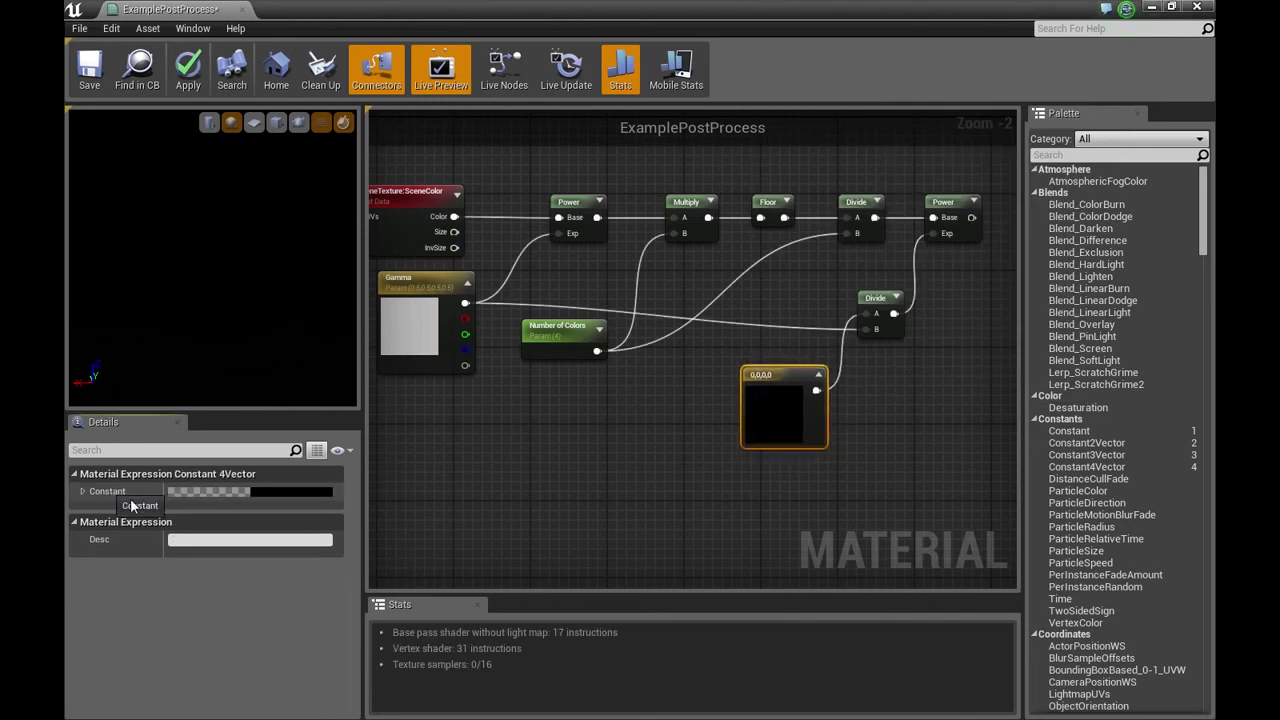
Step: Set the R, G, B and A components of the Constant4Vector to 1
{"action": "left_click", "coordinate": [83, 491]}
{"action": "left_click", "coordinate": [213, 511]}
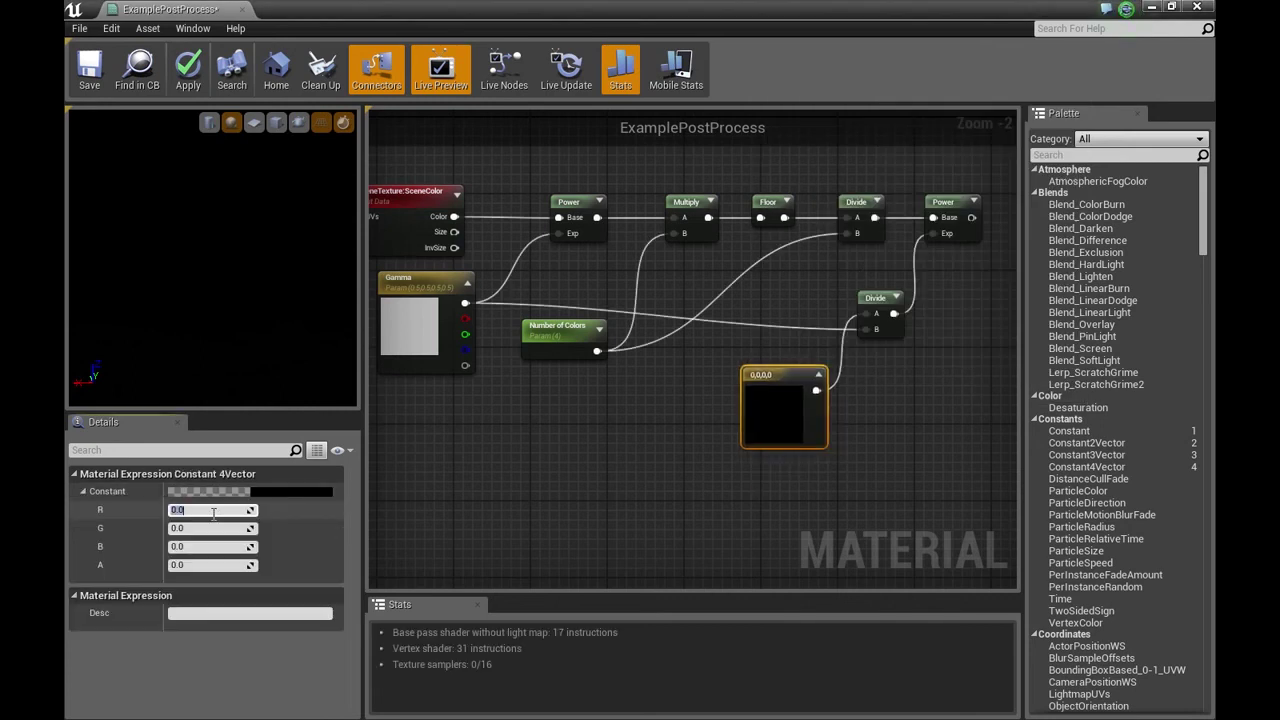
{"action": "type", "text": "1"}
{"action": "key", "text": "Tab"}
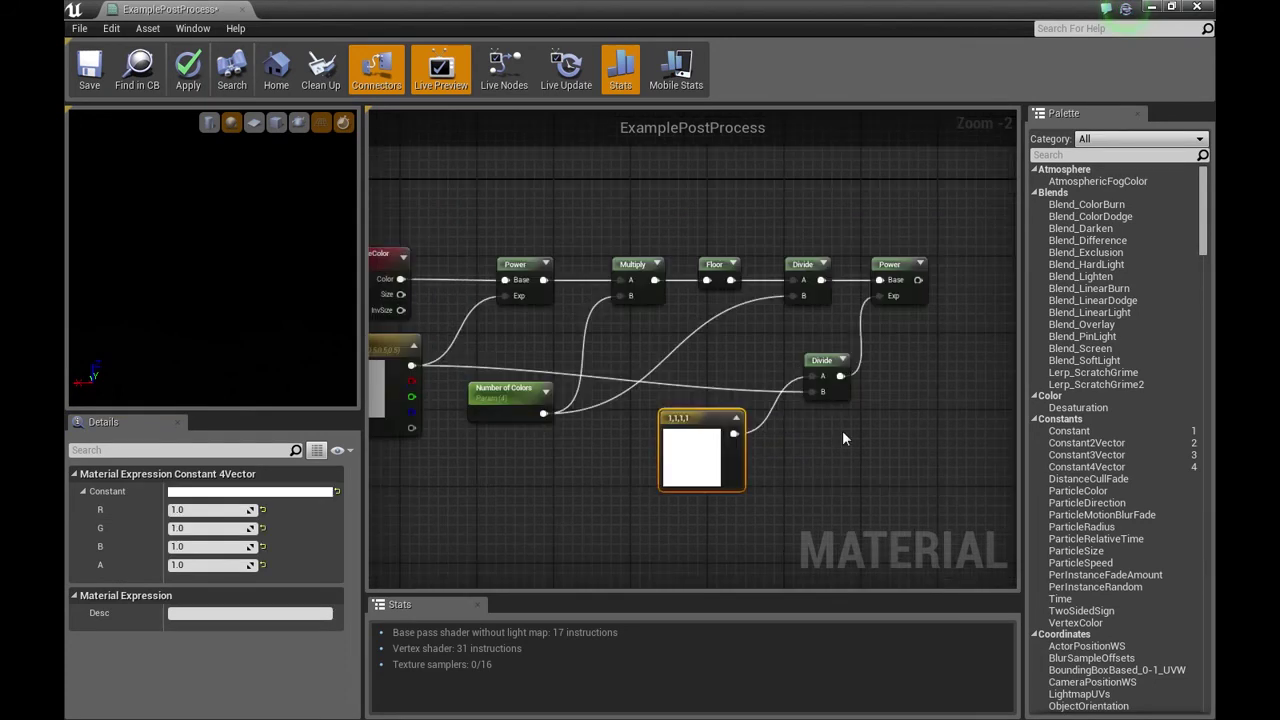
Step: Connect the output of the last Power node to the main material node
{"action": "scroll", "coordinate": [842, 430], "scroll_direction": "down", "scroll_amount": 1}
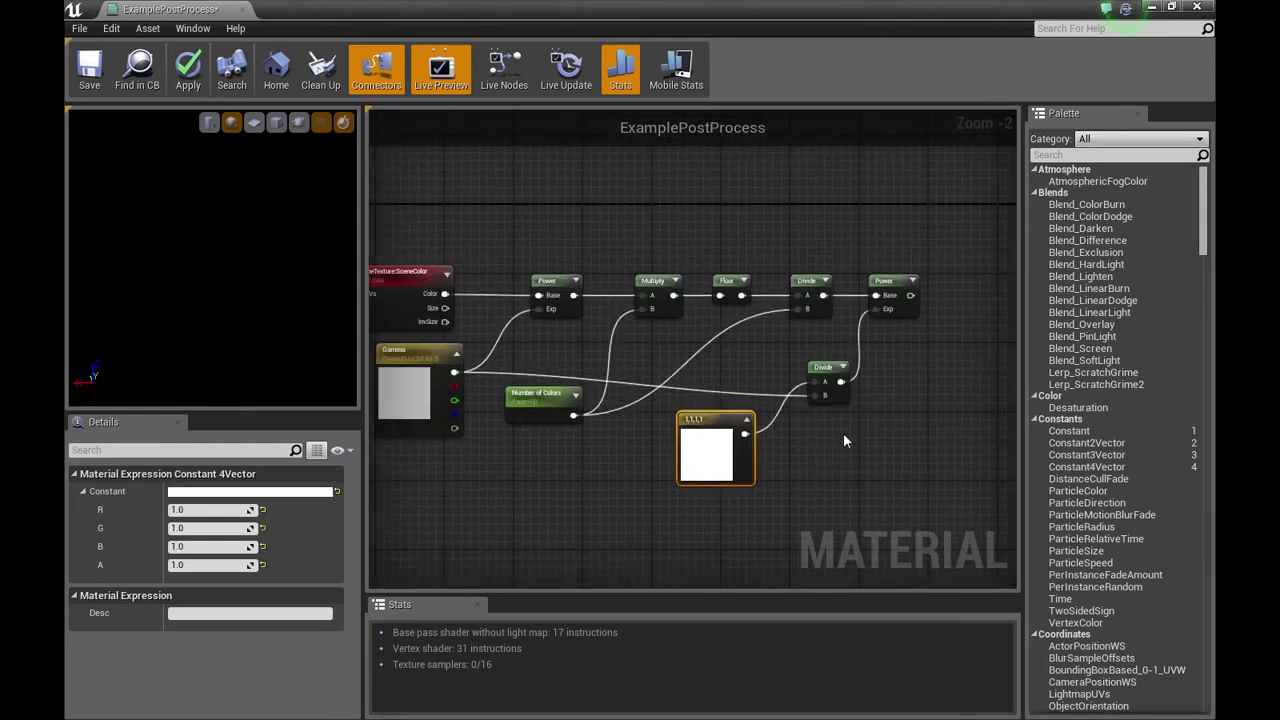
{"action": "scroll", "coordinate": [845, 440], "scroll_direction": "down", "scroll_amount": 2}
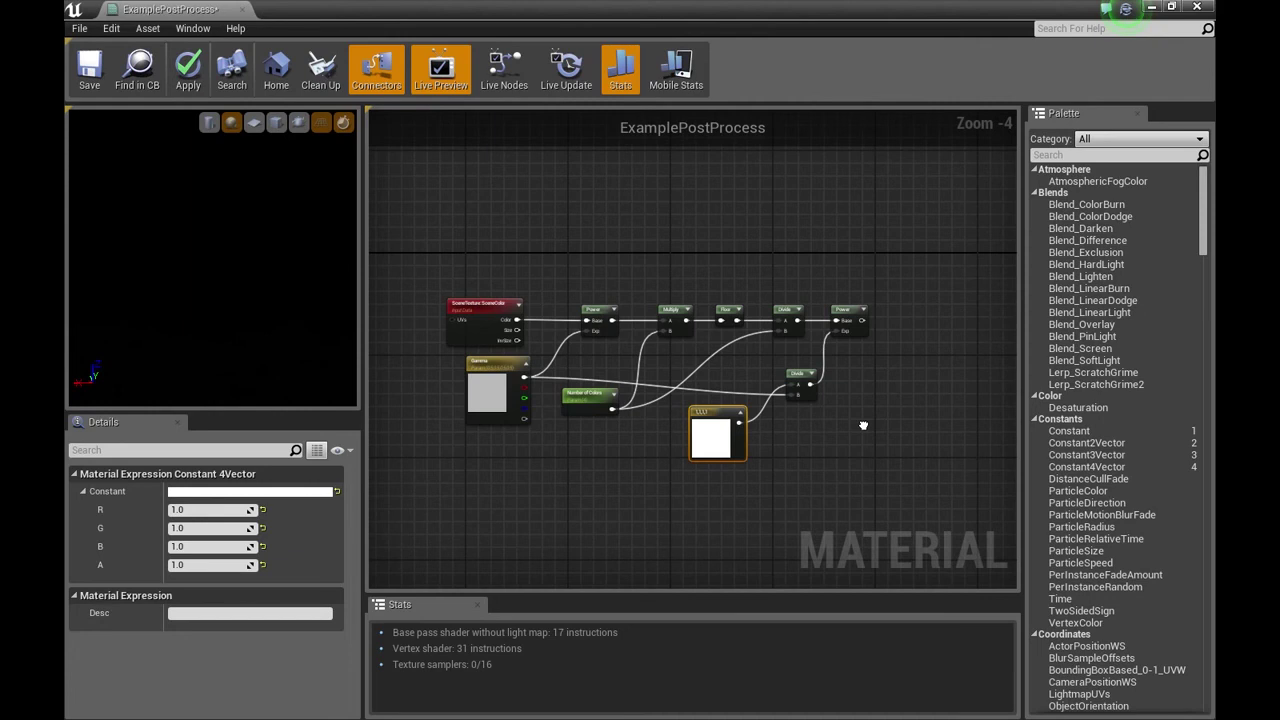
{"action": "right_click_drag", "start_coordinate": [863, 425], "coordinate": [665, 378]}
{"action": "left_click_drag", "start_coordinate": [664, 273], "coordinate": [889, 264]}
{"action": "right_click_drag", "start_coordinate": [702, 380], "coordinate": [781, 386]}
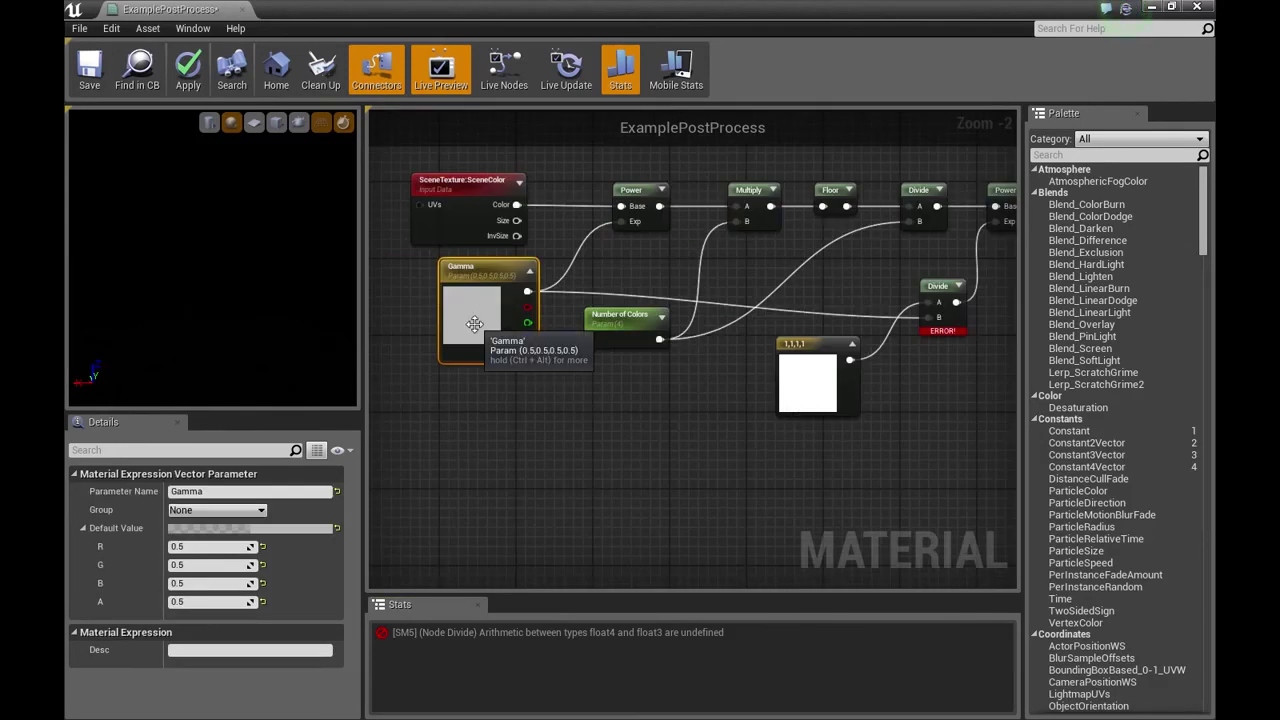
Step: Replace the 1,1,1,1 constant with a vector parameter connected to the lower Divide node's A input
{"action": "left_click", "coordinate": [808, 380]}
{"action": "right_click_drag", "start_coordinate": [900, 427], "coordinate": [867, 431]}
{"action": "key", "text": "Delete"}
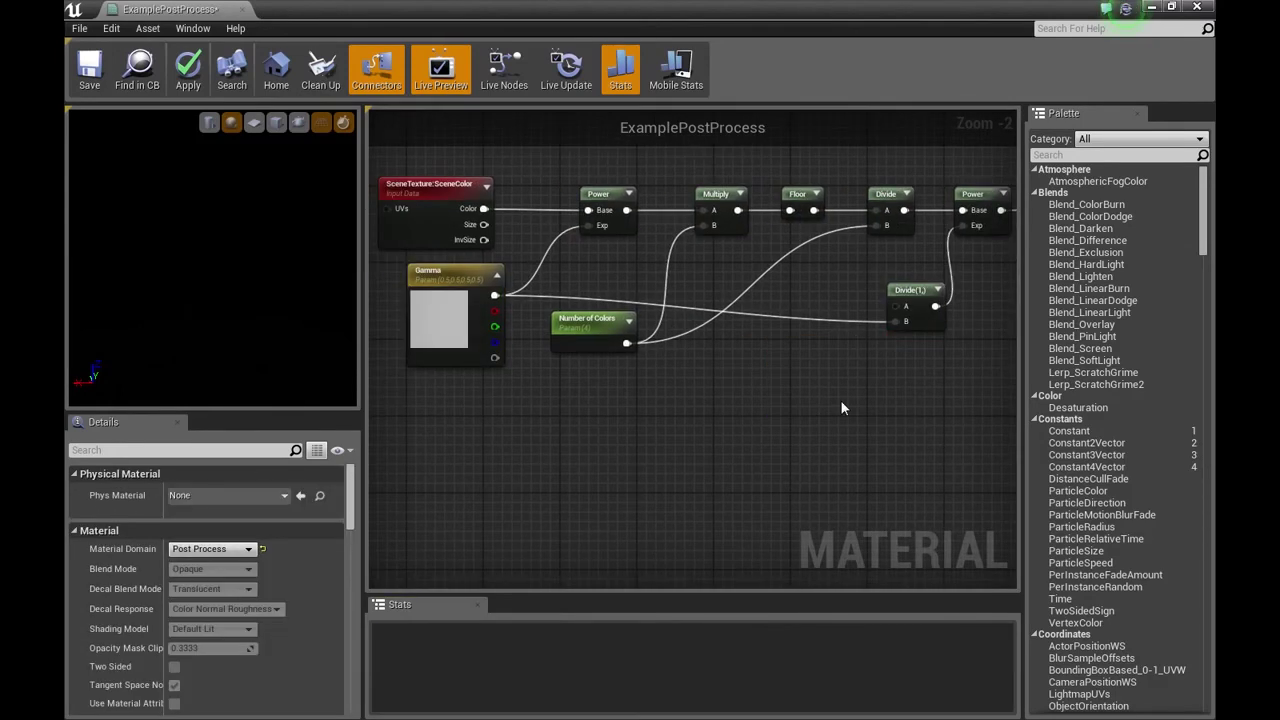
{"action": "right_click", "coordinate": [804, 393]}
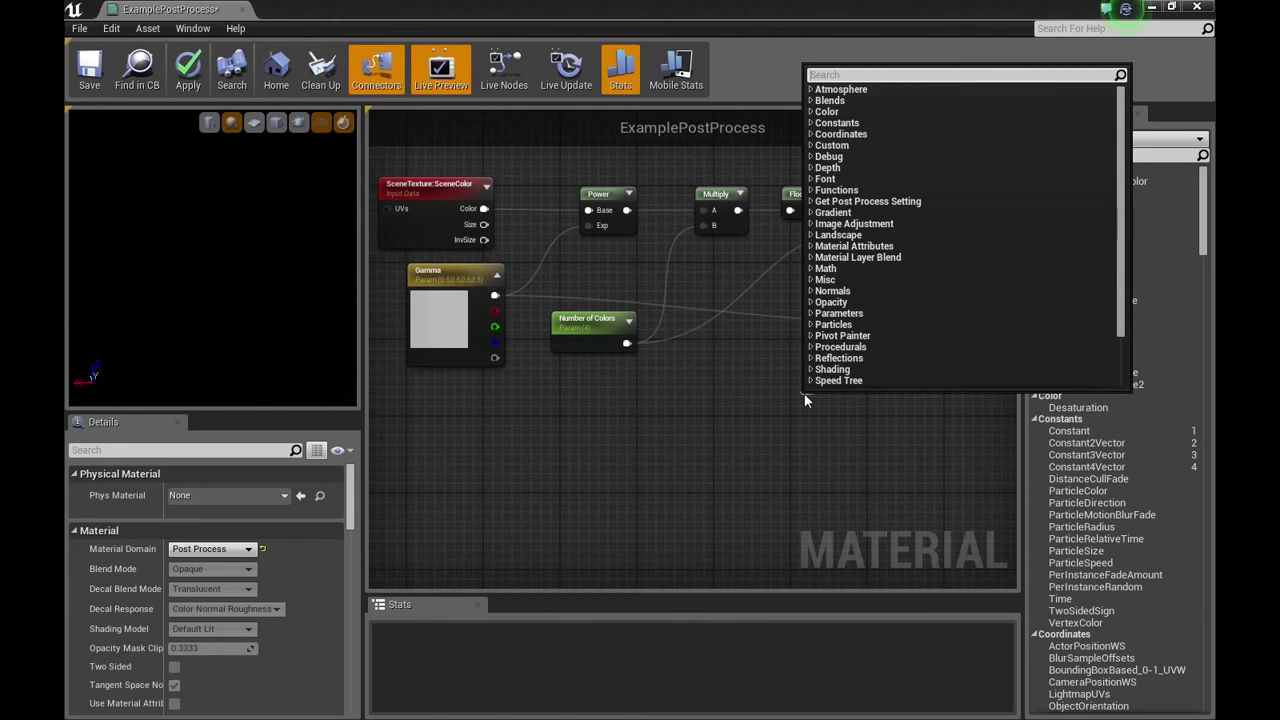
{"action": "type", "text": "vector"}
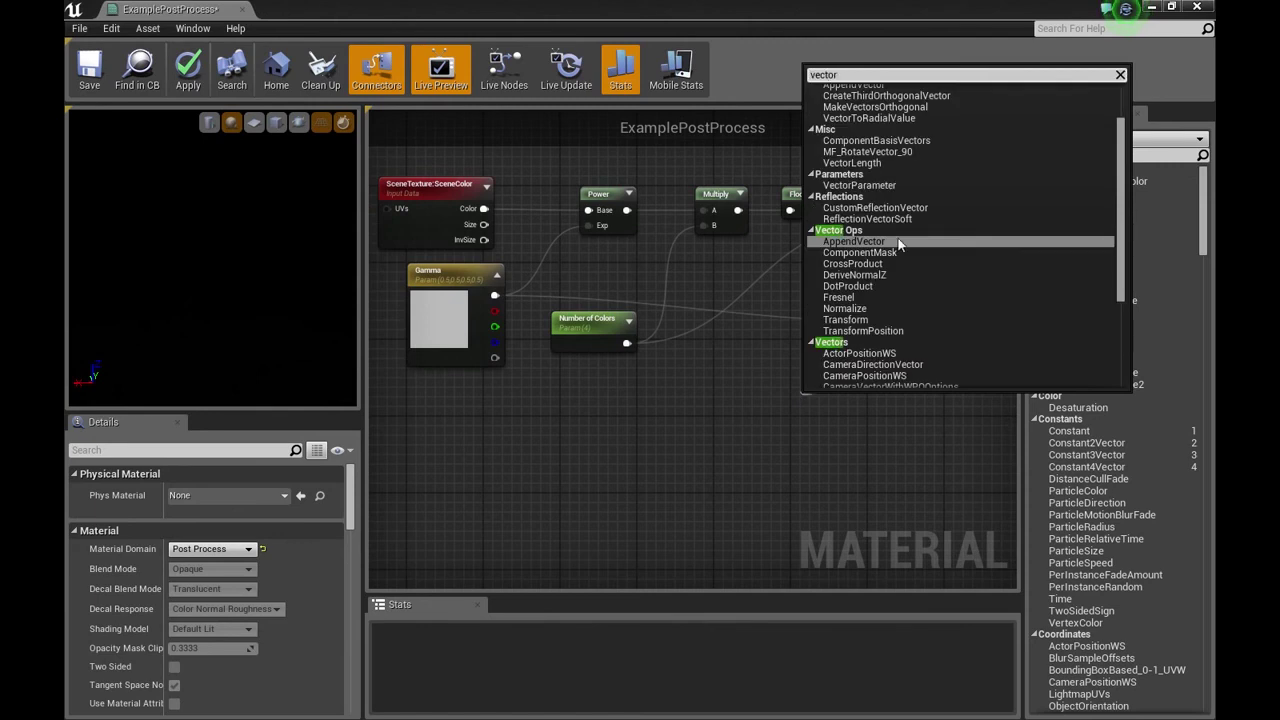
{"action": "left_click", "coordinate": [859, 185]}
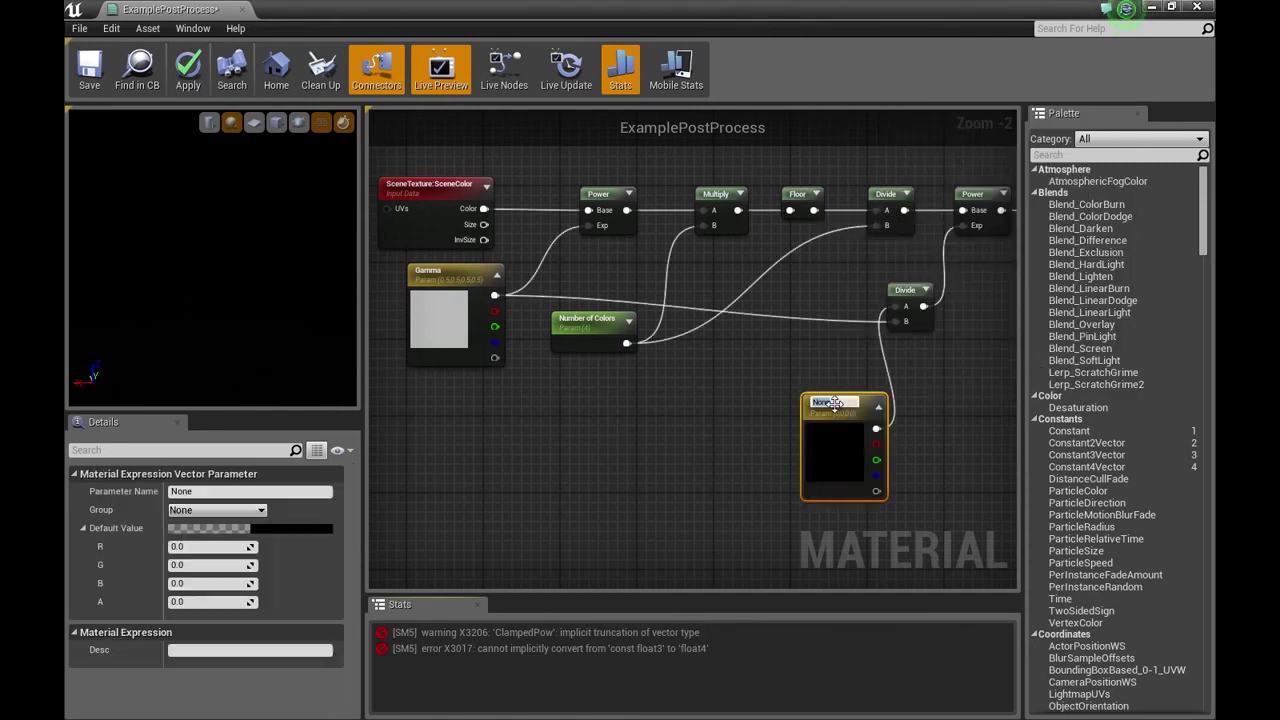
{"action": "key", "text": "BackSpace"}
{"action": "type", "text": "o"}
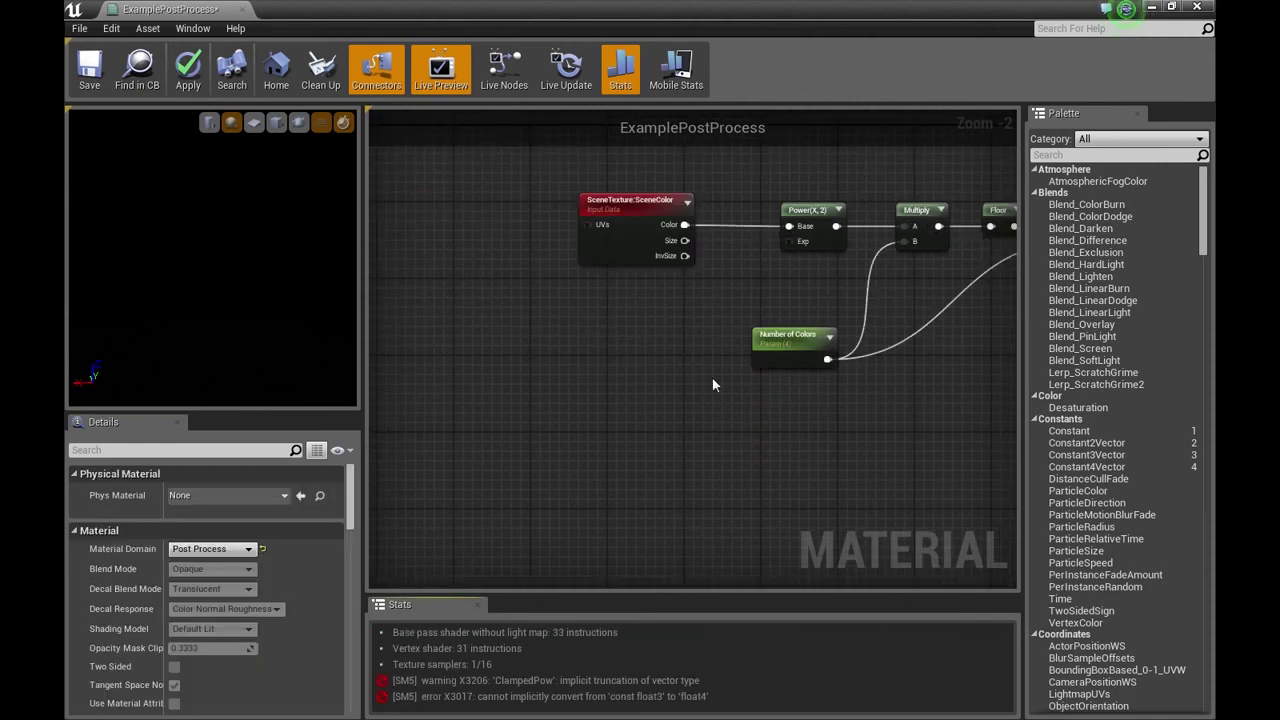
Step: Add a Constant4Vector with all four components set to 0.5, connected to the first Power node's Exp input
{"action": "left_click_drag", "start_coordinate": [790, 241], "coordinate": [664, 347]}
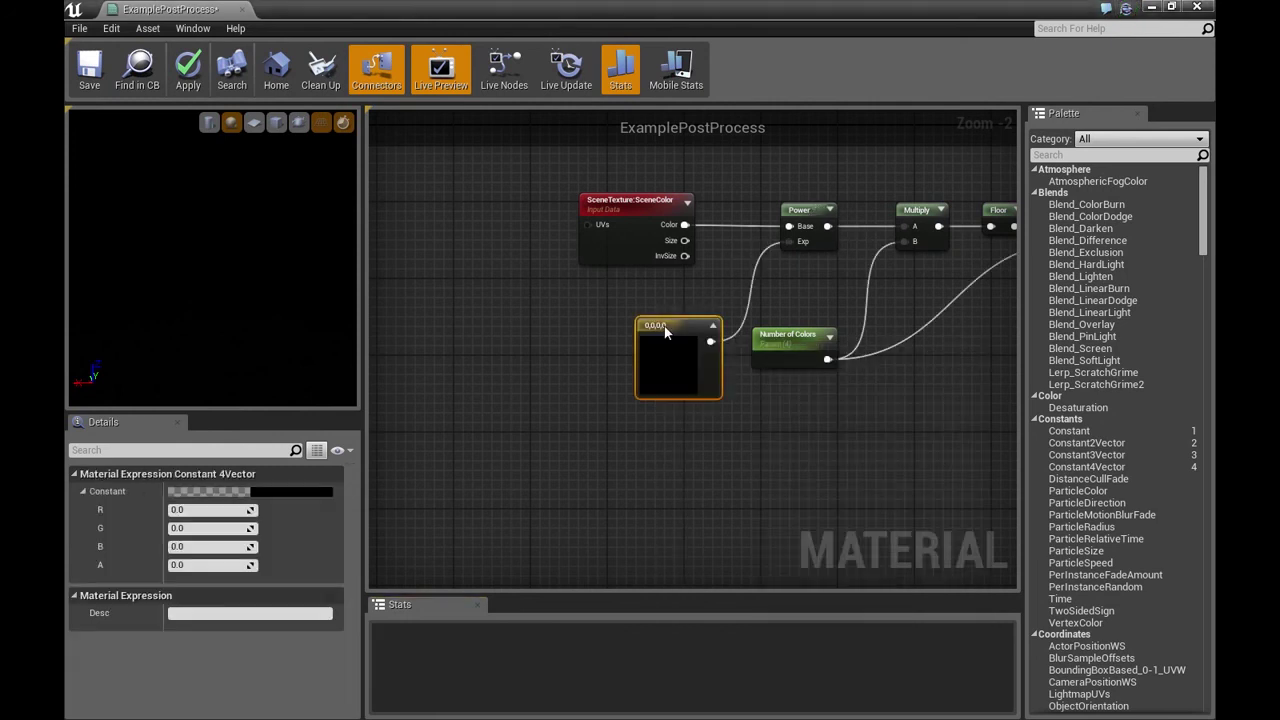
{"action": "left_click_drag", "start_coordinate": [665, 332], "coordinate": [655, 322]}
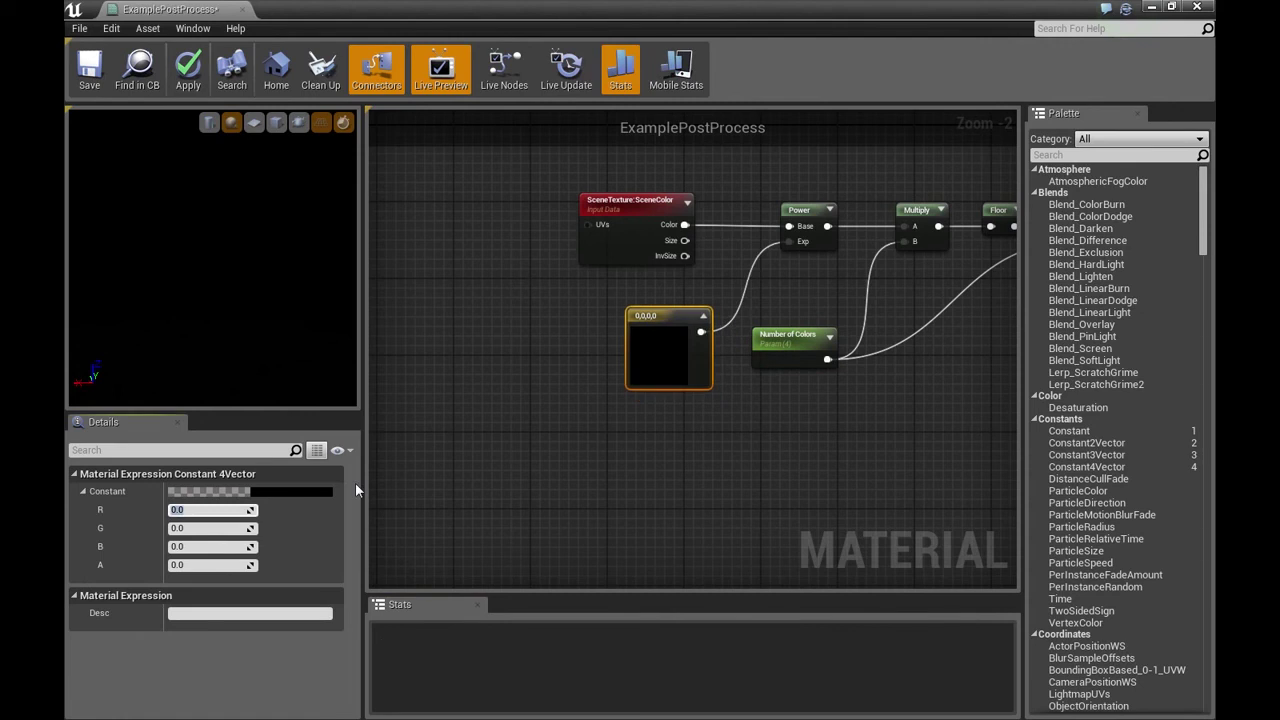
{"action": "type", "text": "0.5"}
{"action": "key", "text": "Tab"}
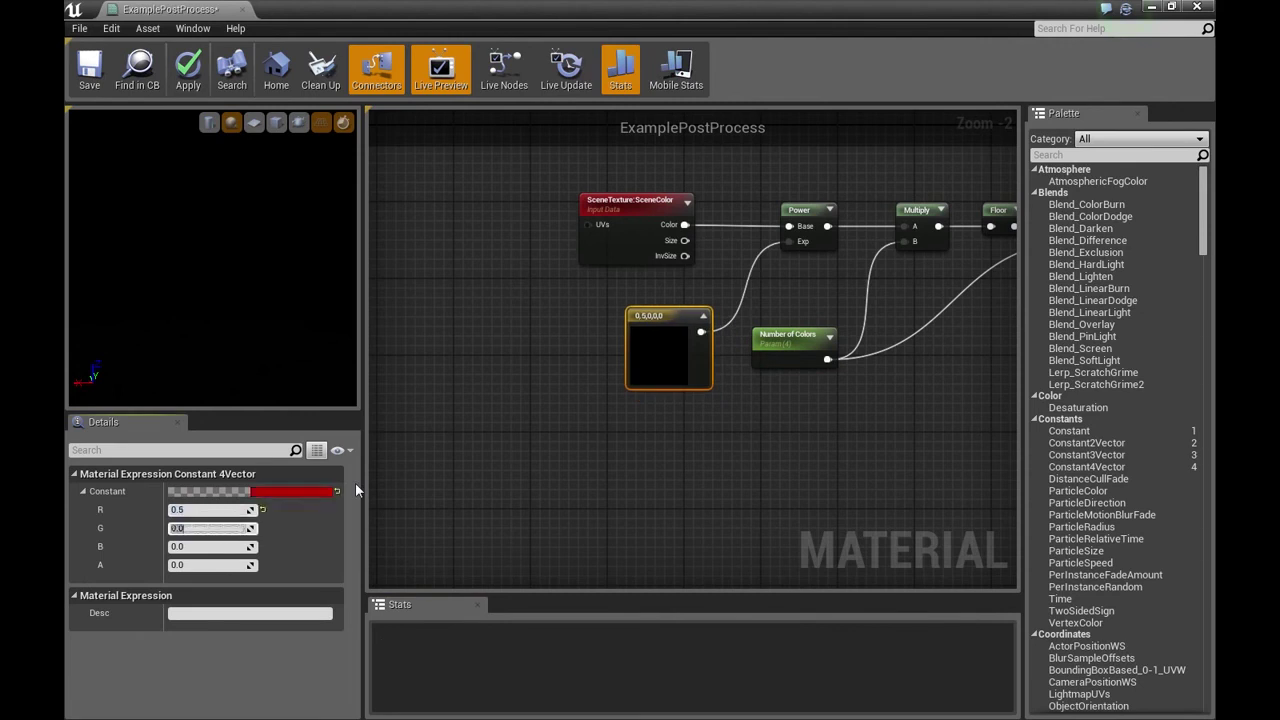
{"action": "type", "text": "0.5"}
{"action": "key", "text": "Tab"}
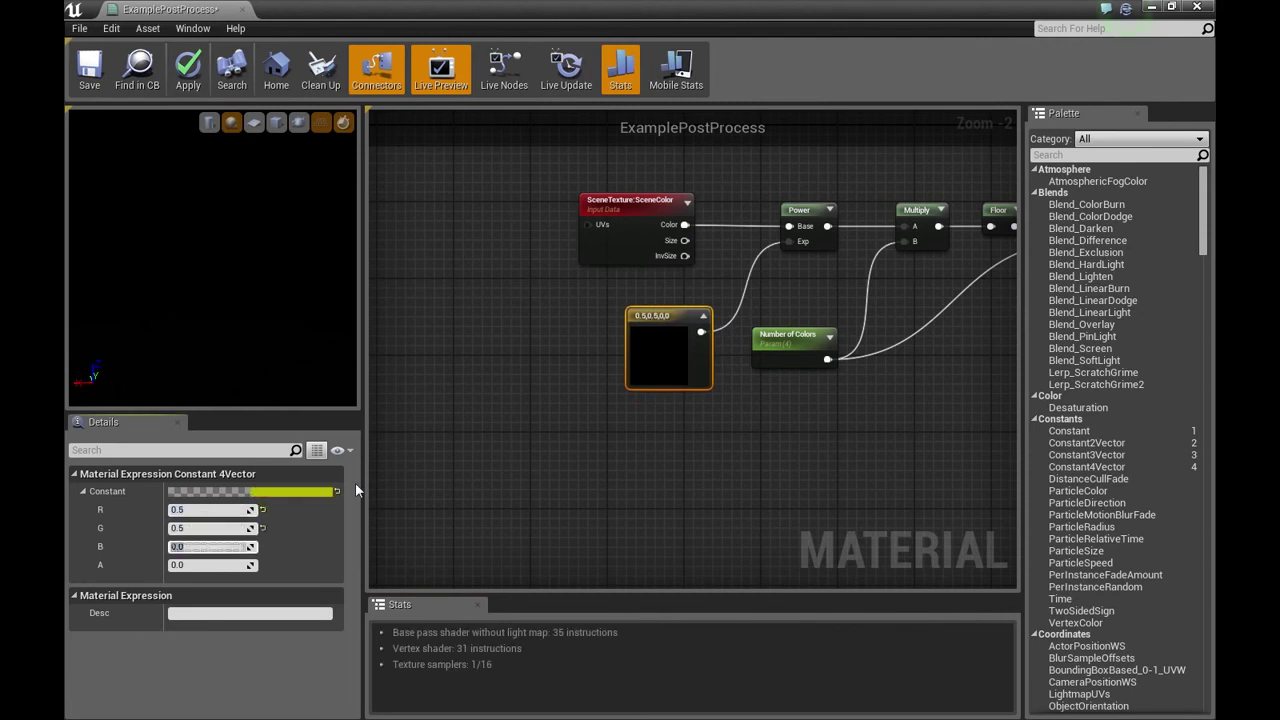
{"action": "type", "text": "0.5"}
{"action": "key", "text": "Tab"}
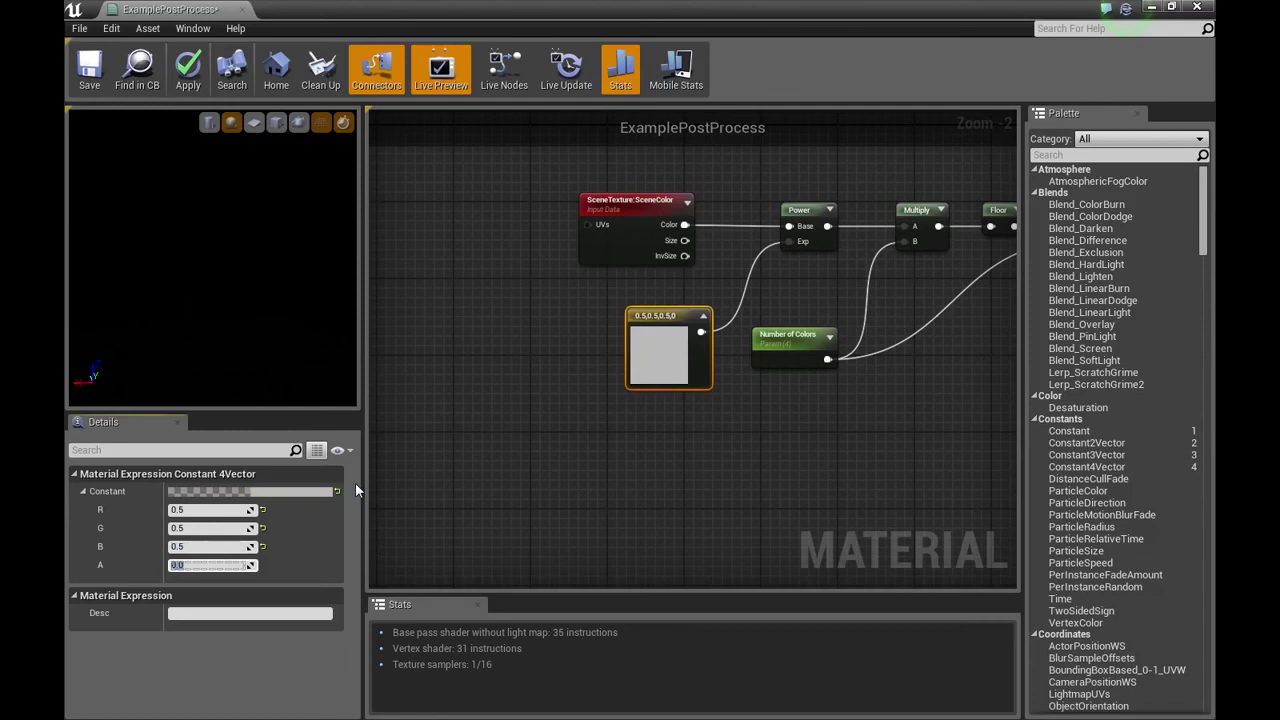
{"action": "type", "text": "0.5"}
Step: Duplicate the 0.5 constant below the lower Divide node and set all four components of the copy to 1
{"action": "right_click_drag", "start_coordinate": [735, 458], "coordinate": [536, 416]}
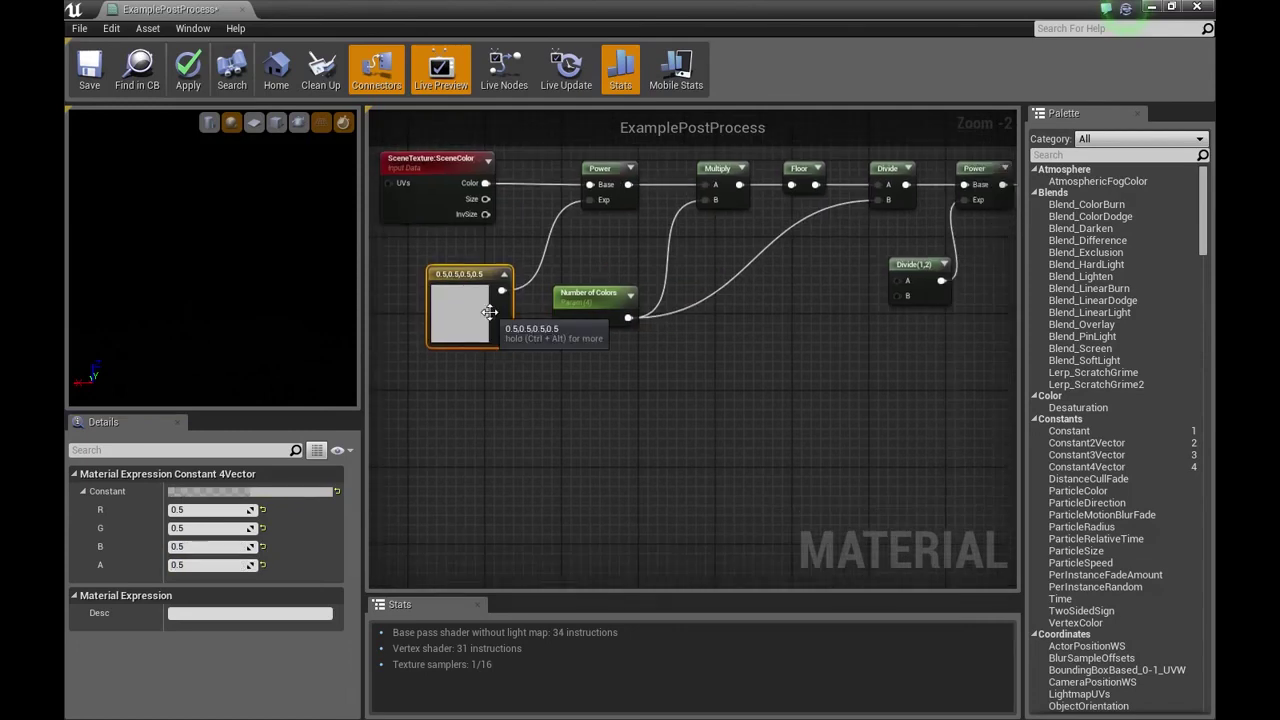
{"action": "key", "text": "ctrl+v"}
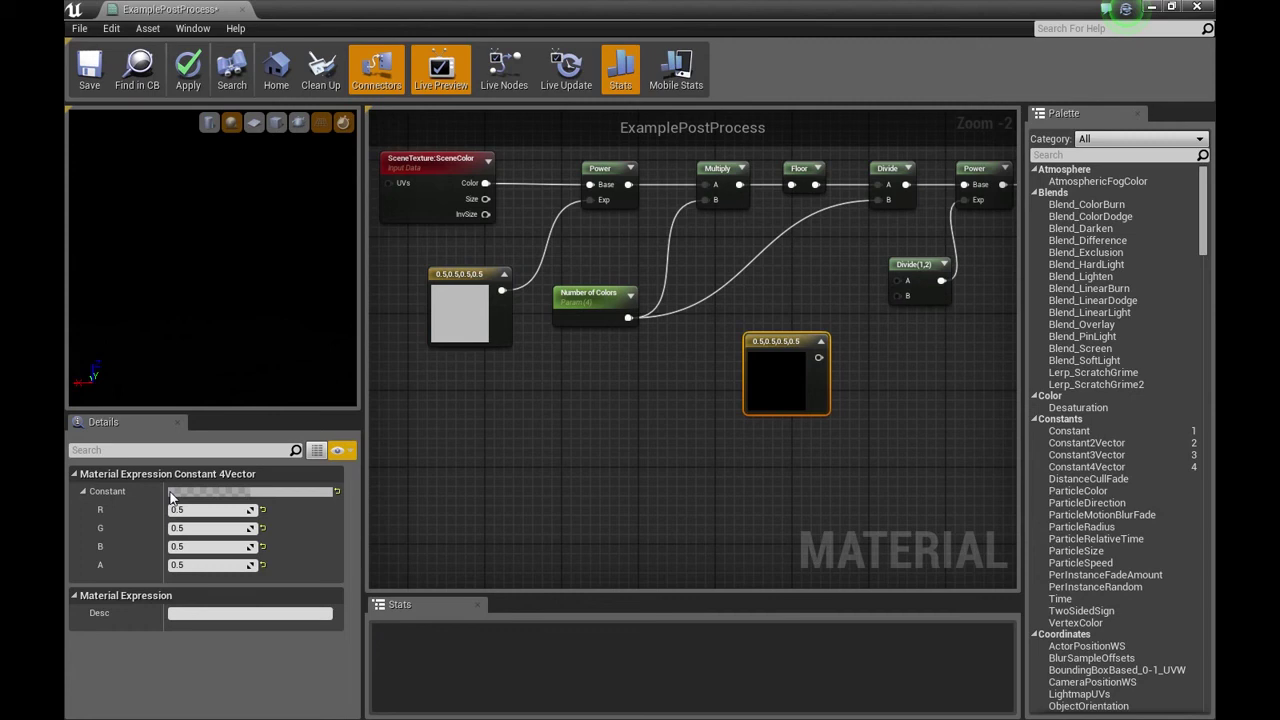
{"action": "left_click", "coordinate": [184, 510]}
{"action": "type", "text": "1"}
{"action": "key", "text": "Return"}
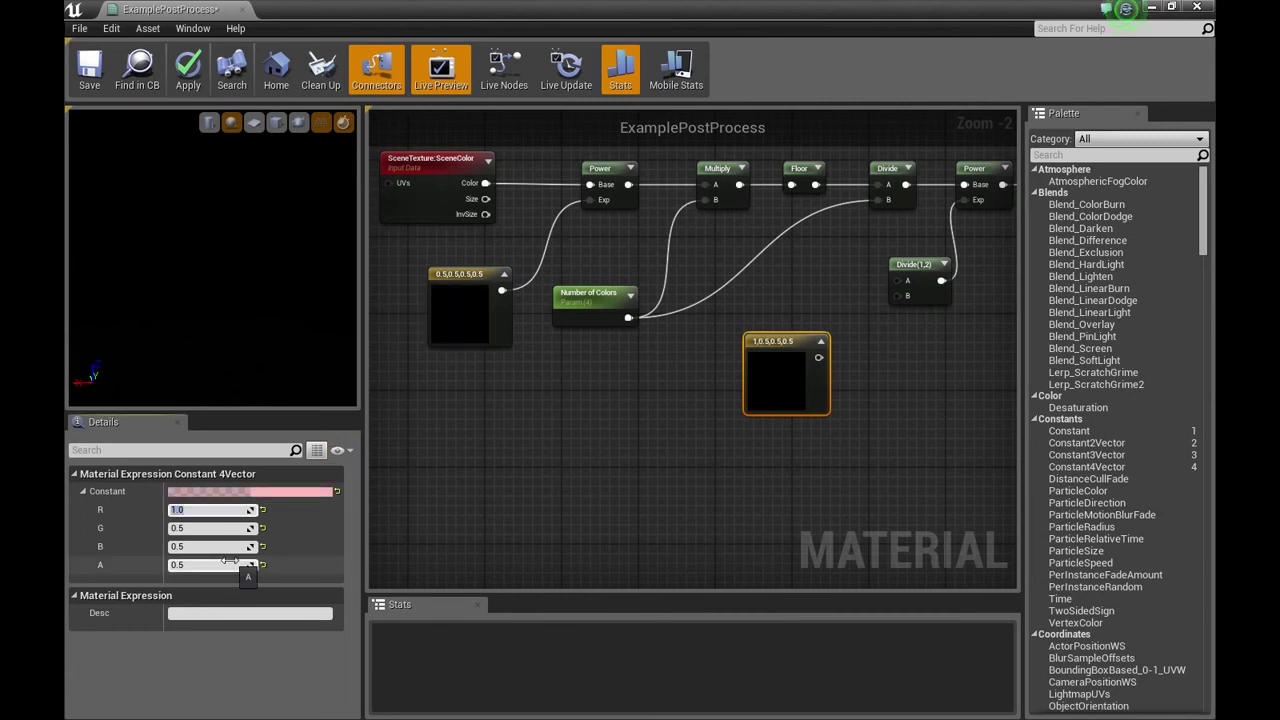
{"action": "key", "text": "Tab"}
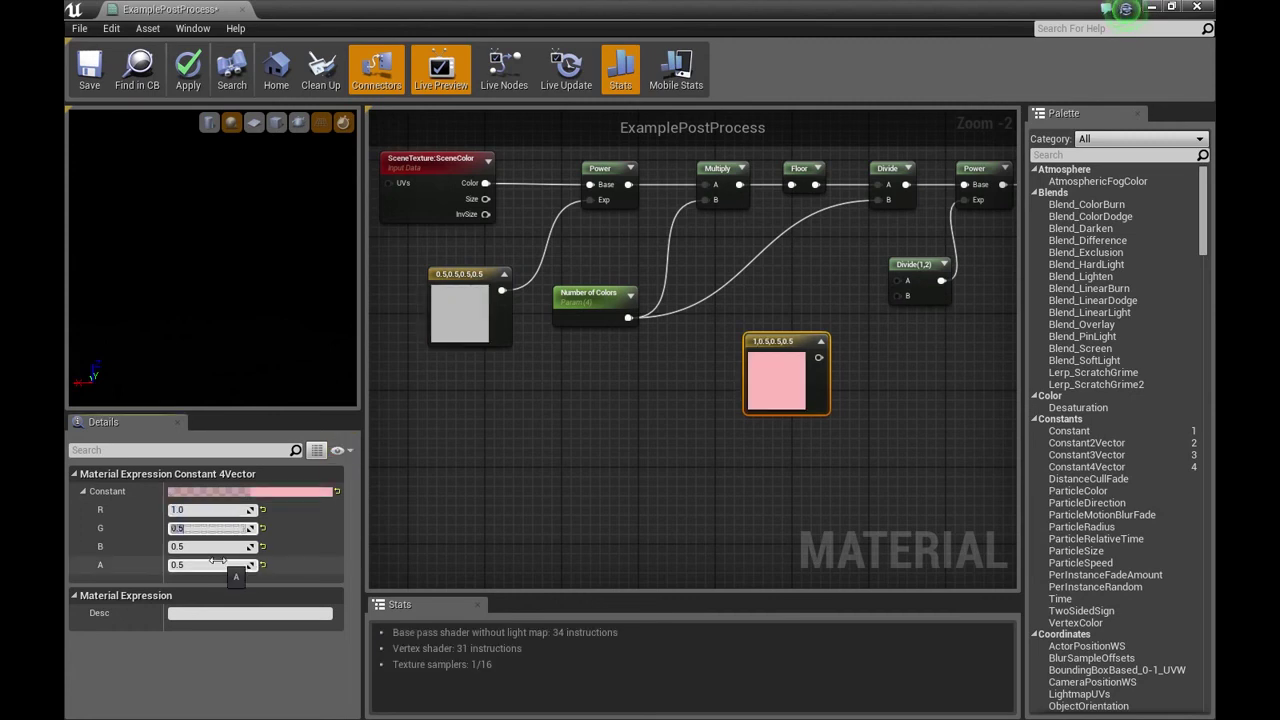
{"action": "type", "text": "1"}
{"action": "key", "text": "Return"}
{"action": "key", "text": "Tab"}
{"action": "type", "text": "1"}
{"action": "key", "text": "Tab"}
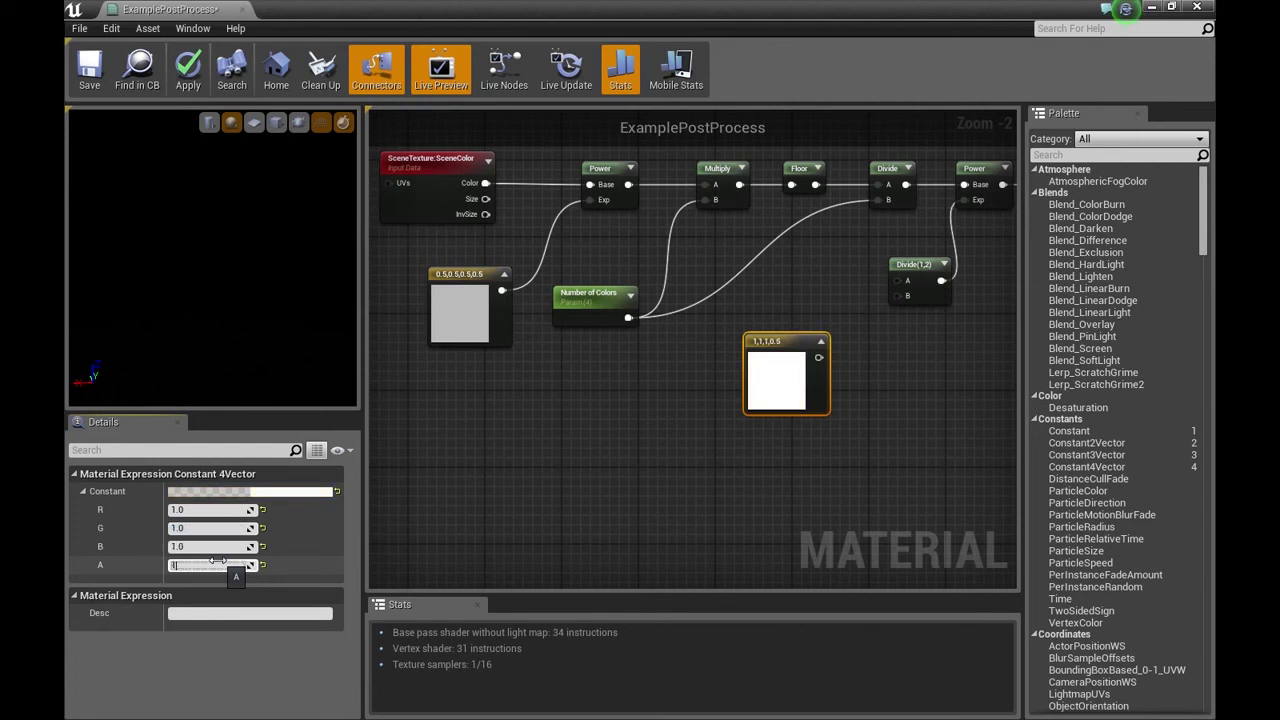
Step: Connect the 1,1,1,1 constant to the lower Divide node's A input and the 0.5 constant to its B input
{"action": "left_click_drag", "start_coordinate": [819, 357], "coordinate": [907, 281]}
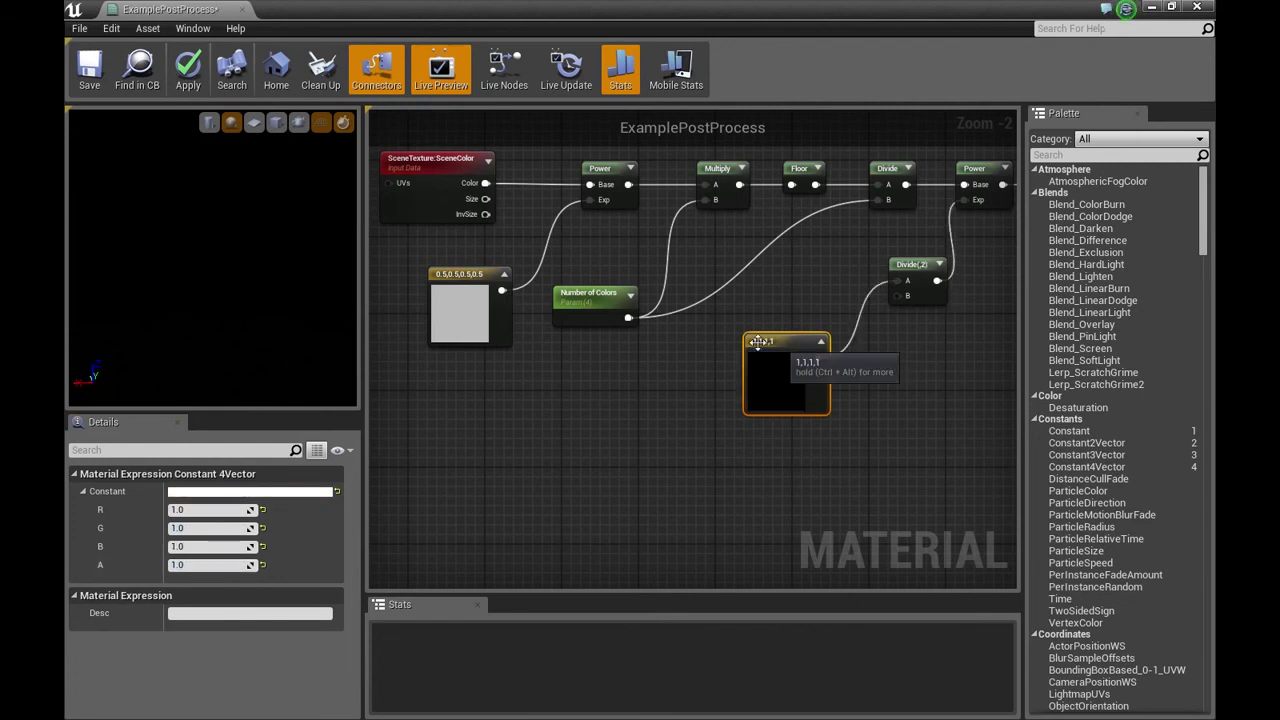
{"action": "left_click_drag", "start_coordinate": [502, 290], "coordinate": [884, 292]}
{"action": "right_click_drag", "start_coordinate": [884, 292], "coordinate": [692, 337]}
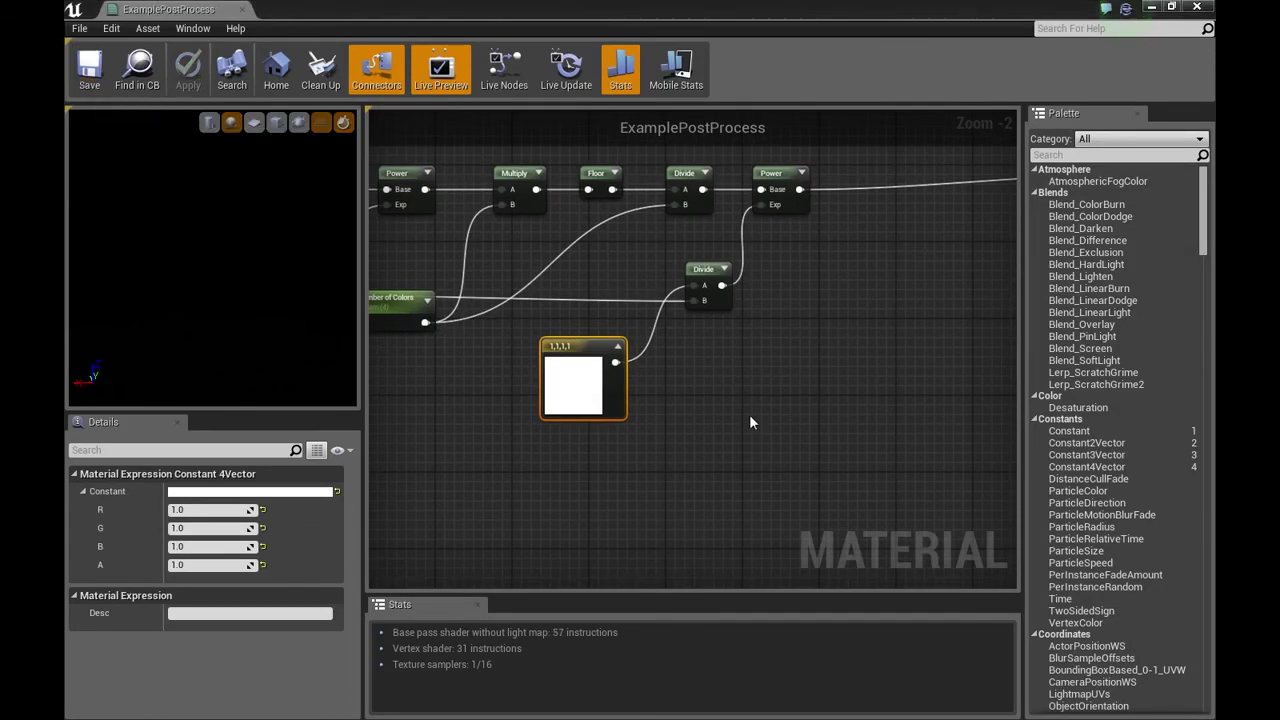
Step: Move the 1,1,1,1 constant slightly up and minimize the material editor to return to the level editor
{"action": "scroll", "coordinate": [749, 421], "scroll_direction": "down", "scroll_amount": 1}
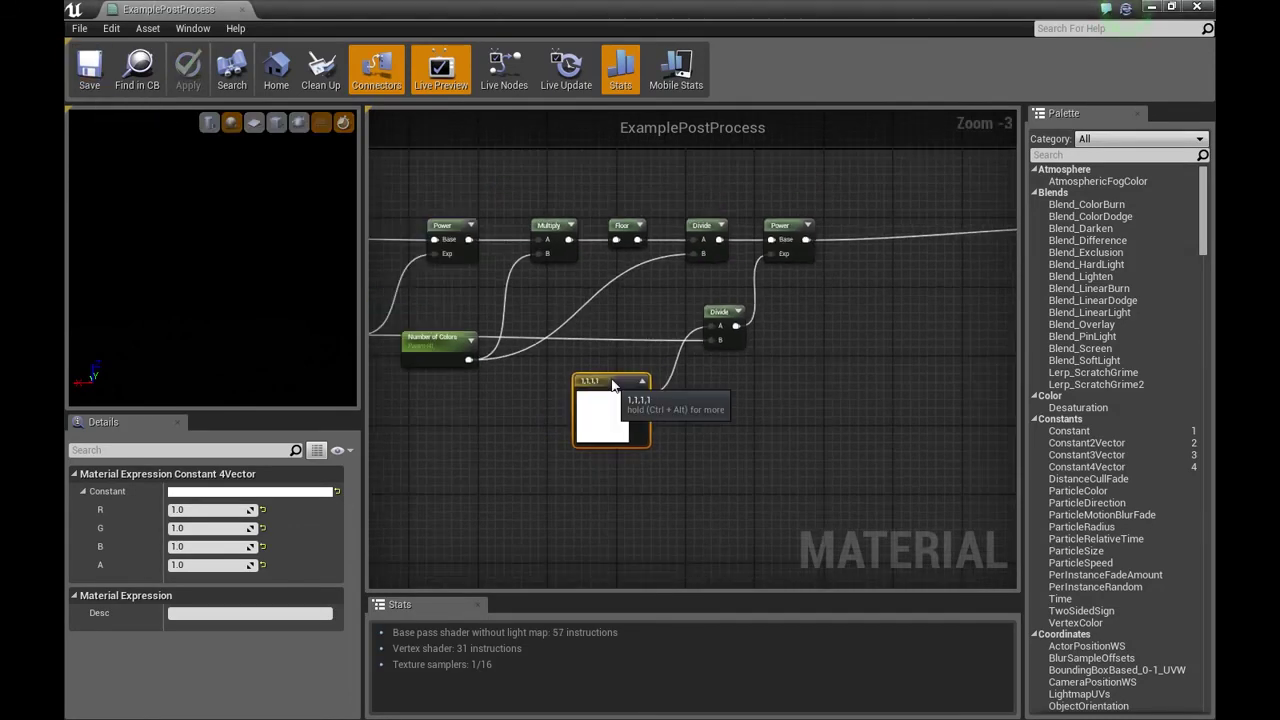
{"action": "left_click_drag", "start_coordinate": [614, 386], "coordinate": [615, 369]}
{"action": "right_click_drag", "start_coordinate": [796, 405], "coordinate": [890, 408]}
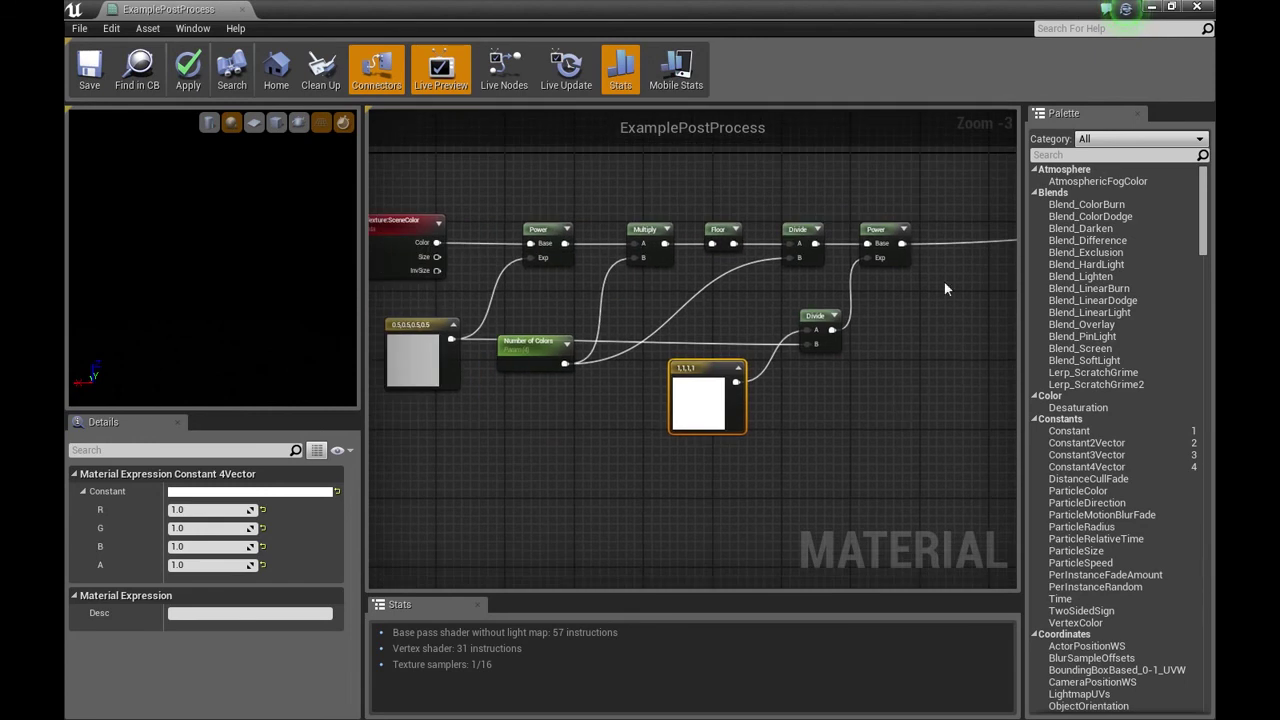
{"action": "left_click", "coordinate": [1153, 9]}
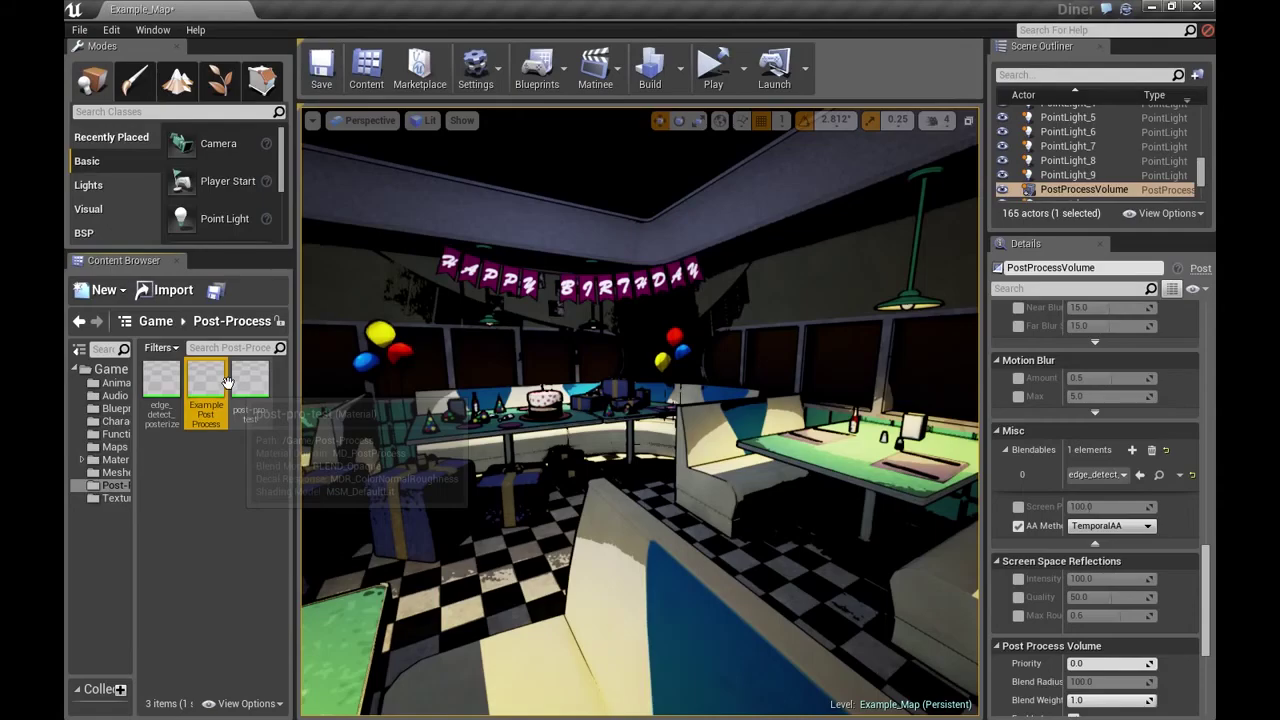
Step: Assign ExamplePostProcess as the PostProcessVolume's blendable, and set that material's Blendable Location to Before Tonemapping
{"action": "left_click", "coordinate": [1140, 476]}
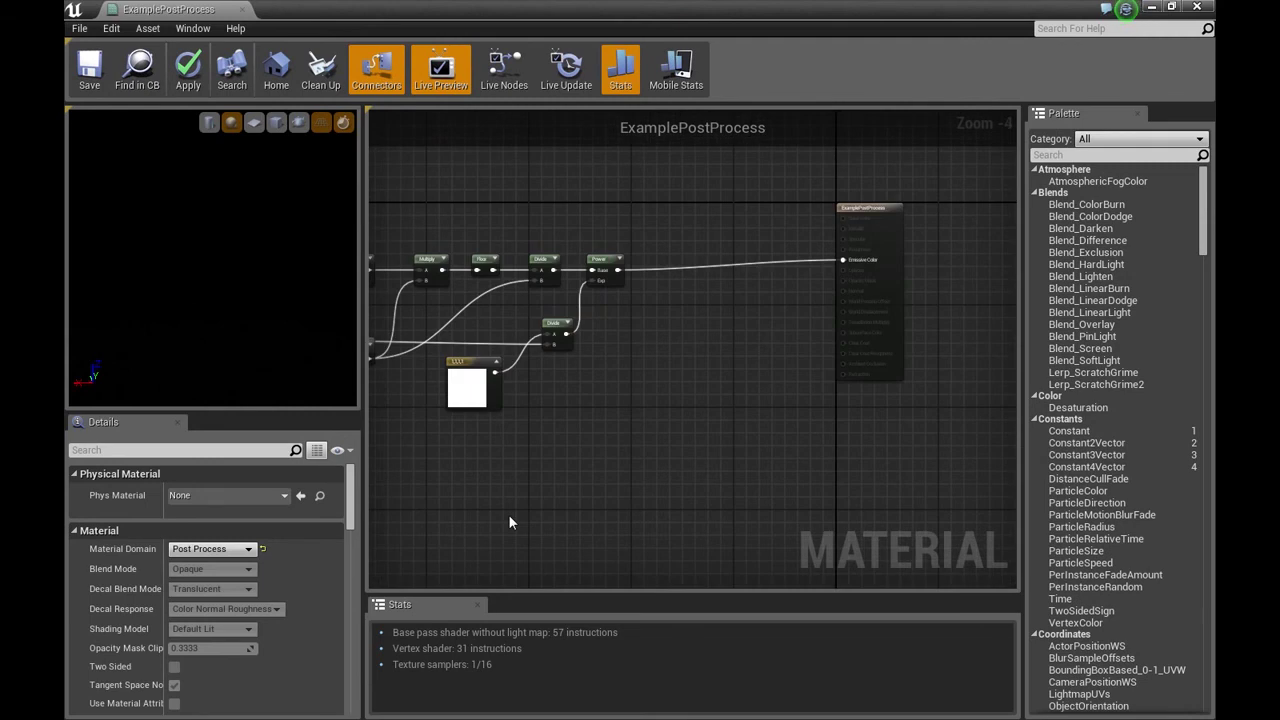
{"action": "scroll", "coordinate": [326, 536], "scroll_direction": "down", "scroll_amount": 1}
{"action": "scroll", "coordinate": [325, 529], "scroll_direction": "down", "scroll_amount": 5}
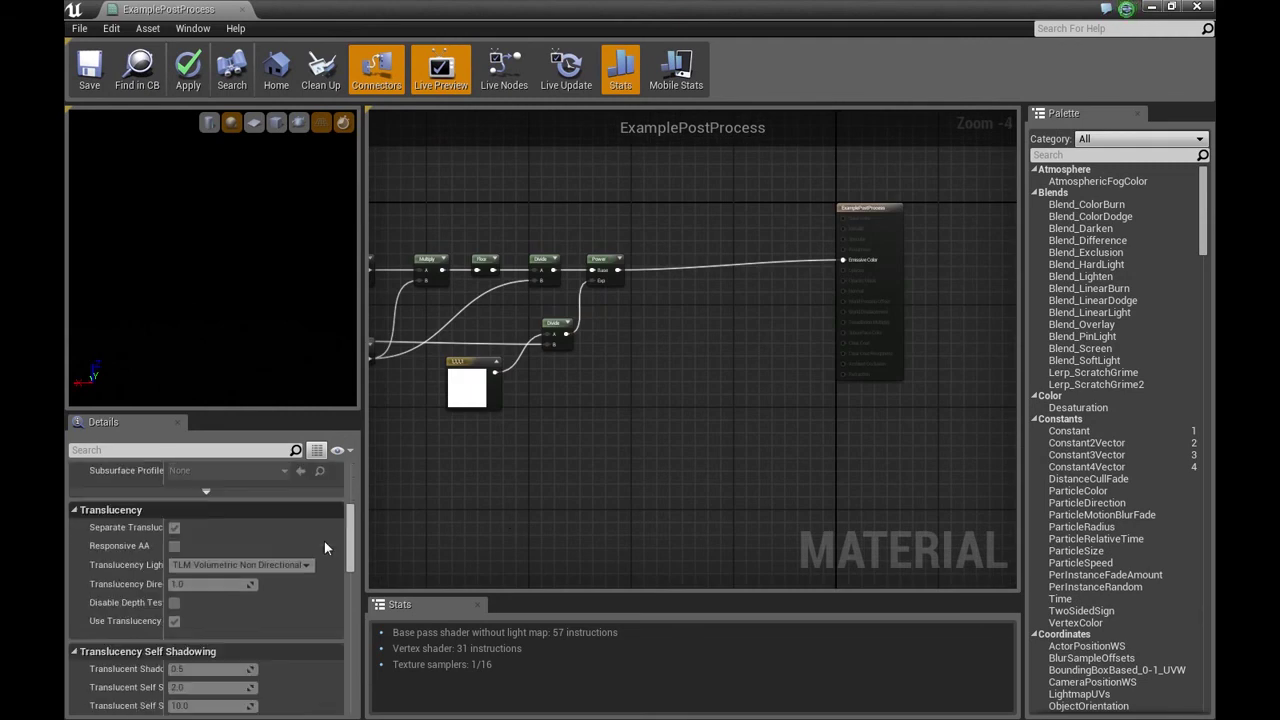
{"action": "scroll", "coordinate": [324, 550], "scroll_direction": "down", "scroll_amount": 5}
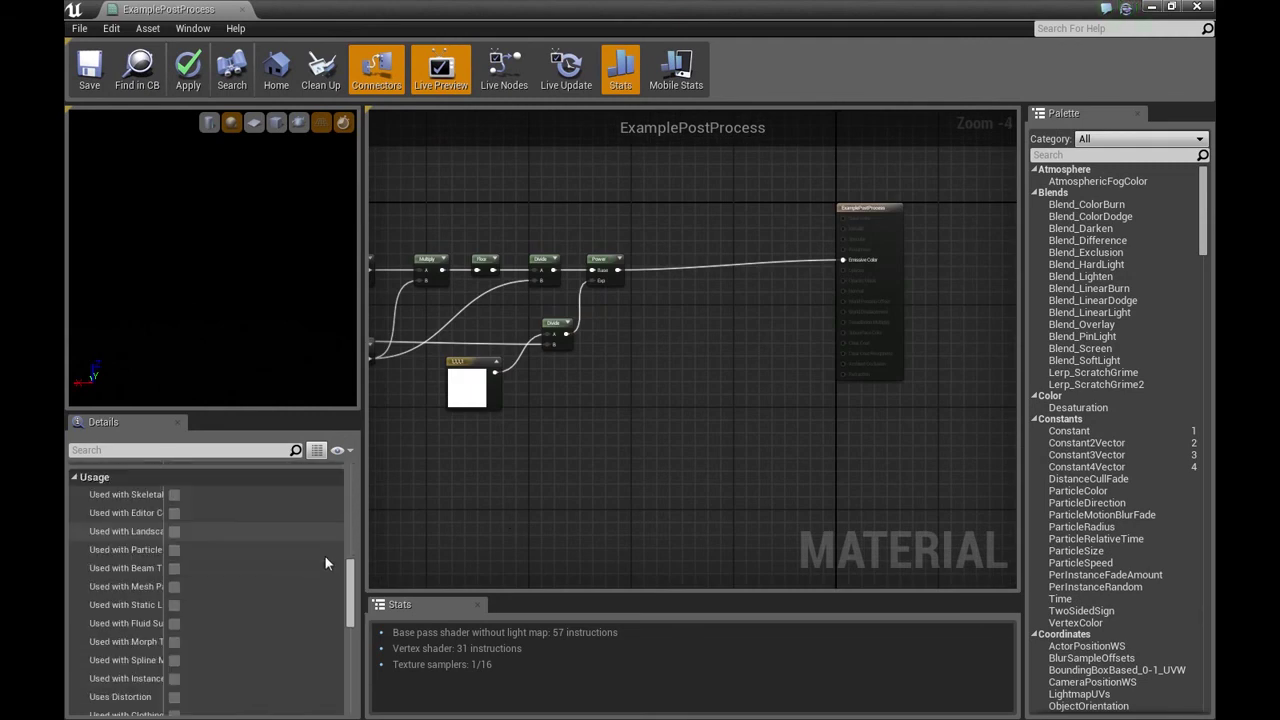
{"action": "scroll", "coordinate": [325, 563], "scroll_direction": "down", "scroll_amount": 5}
{"action": "scroll", "coordinate": [325, 563], "scroll_direction": "down", "scroll_amount": 1}
{"action": "left_click", "coordinate": [250, 530]}
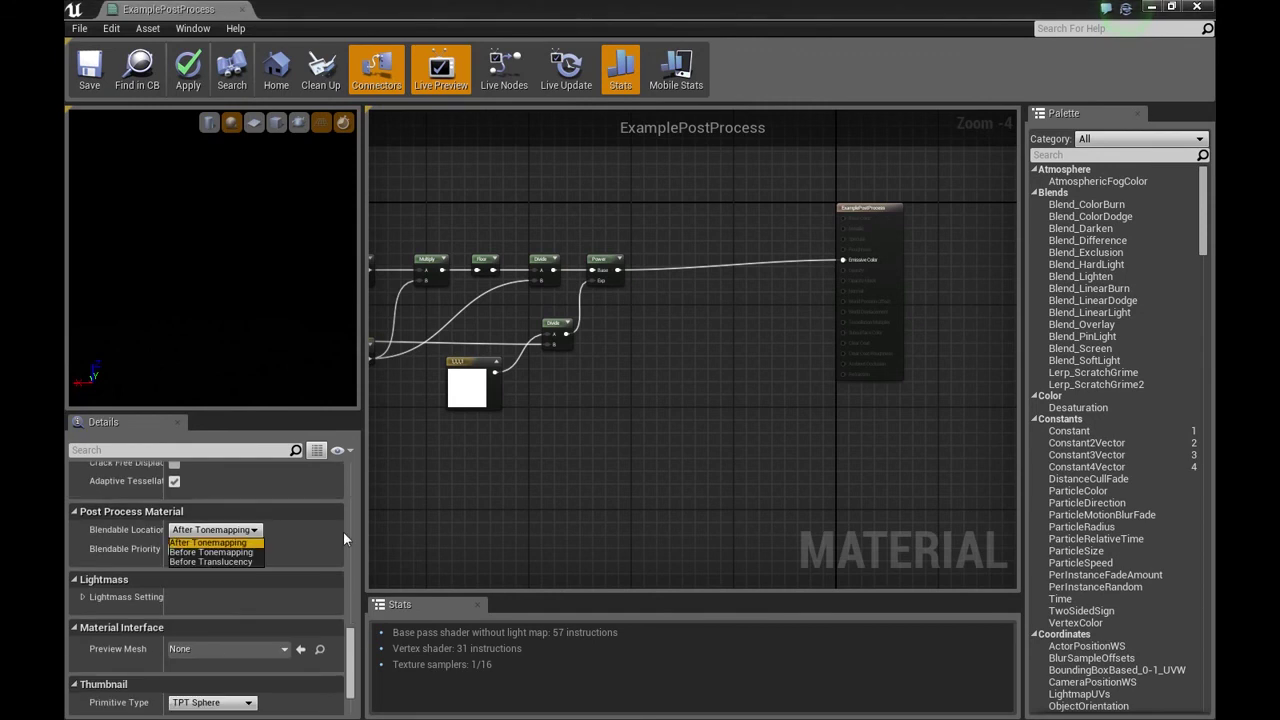
{"action": "left_click", "coordinate": [248, 553]}
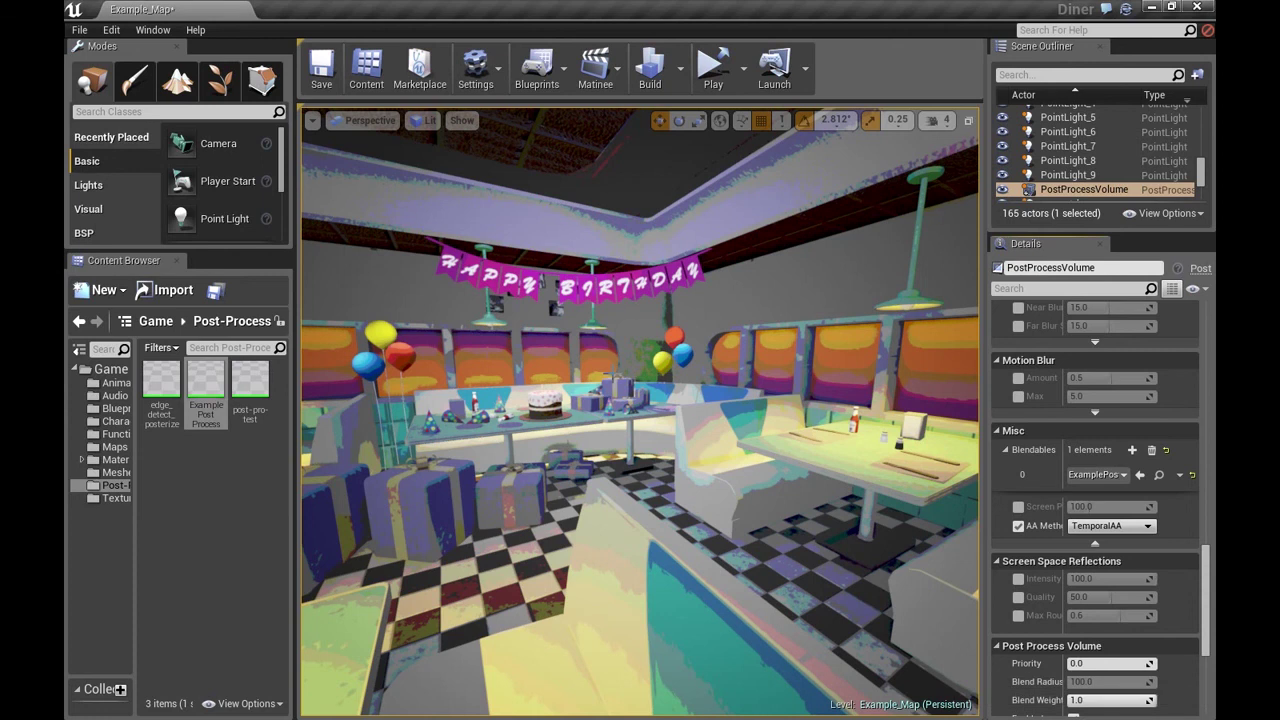
Step: Reopen ExamplePostProcess and set all four components of the constant feeding the first Power node's Exp input to 0.3
{"action": "double_click", "coordinate": [205, 400]}
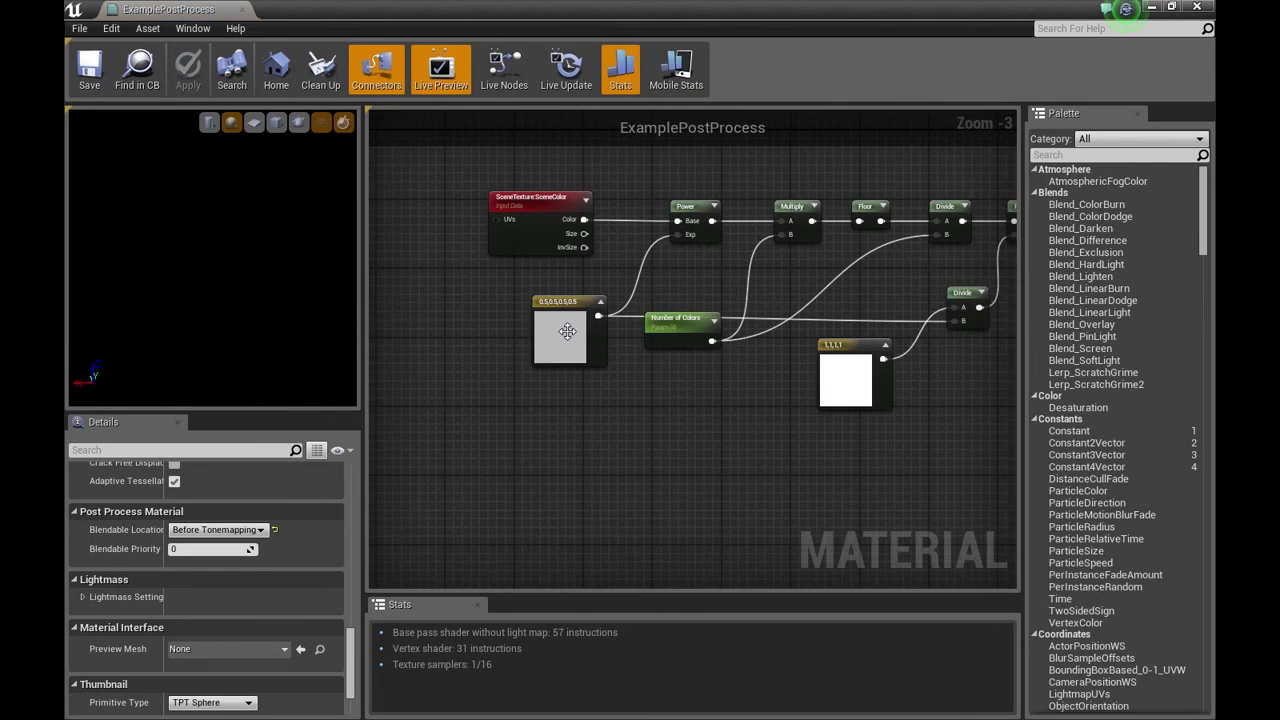
{"action": "left_click", "coordinate": [567, 331]}
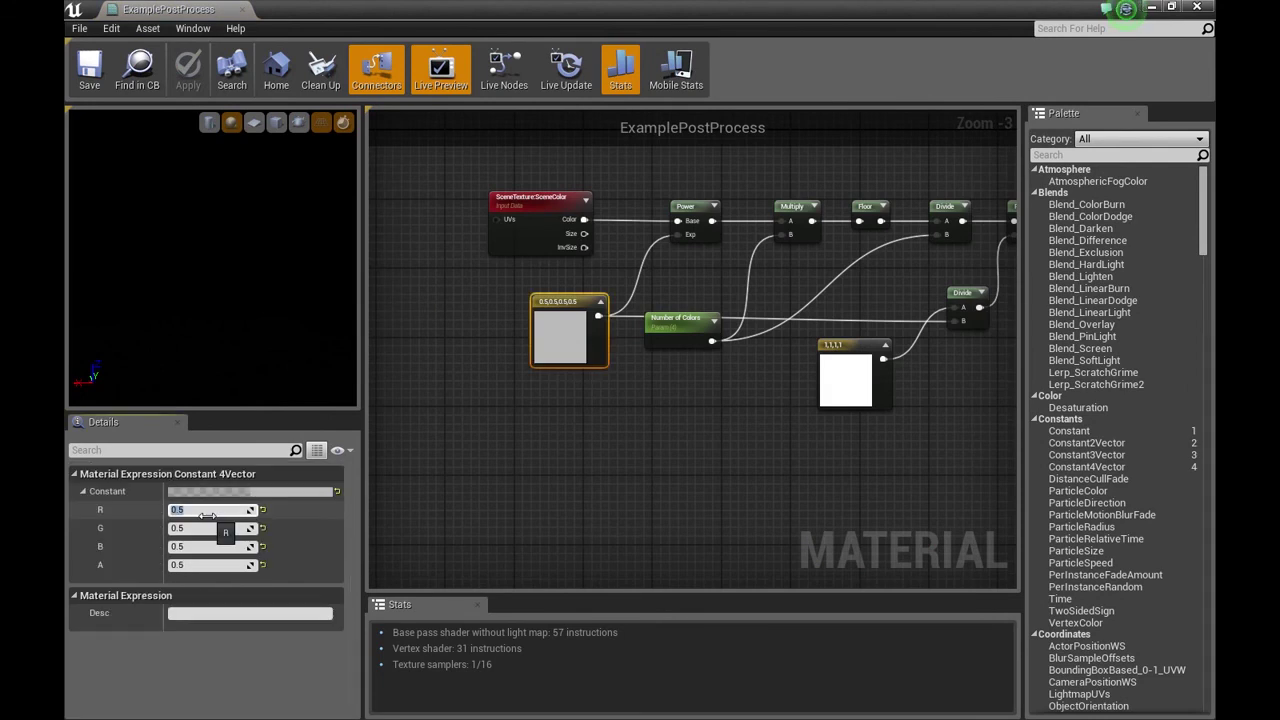
{"action": "type", "text": "0.3"}
{"action": "key", "text": "Tab"}
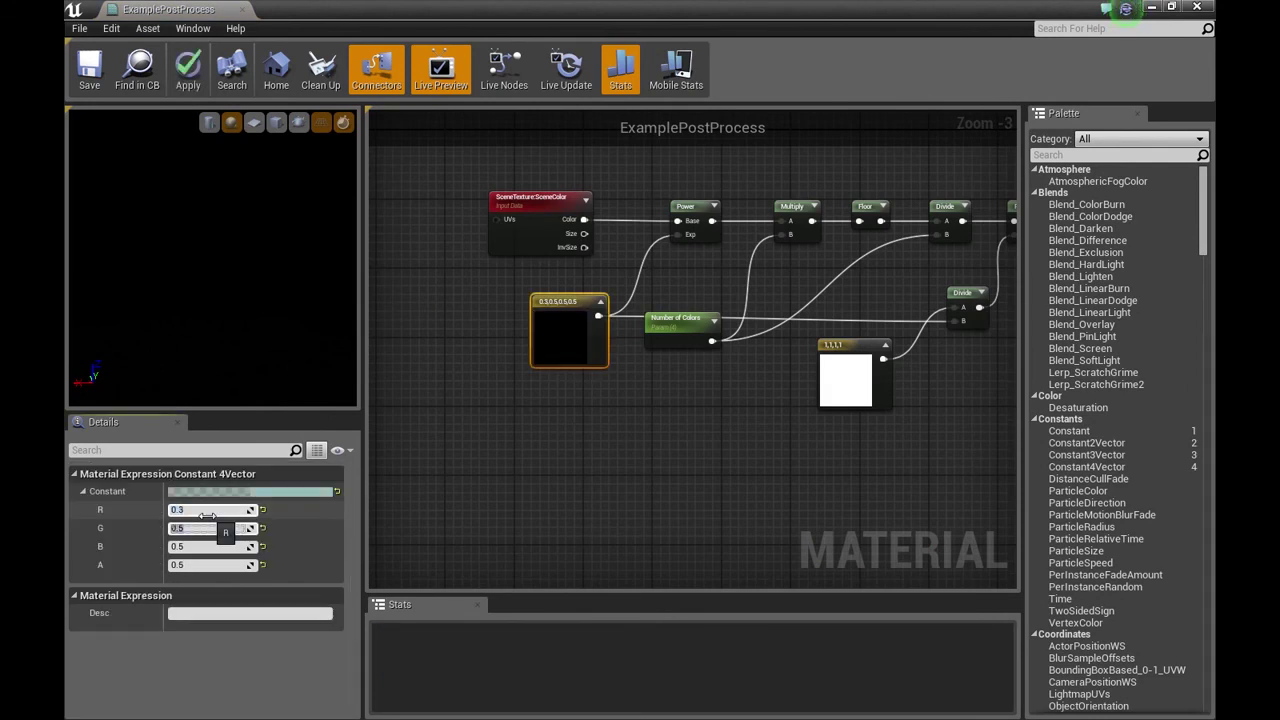
{"action": "type", "text": "0.3"}
{"action": "key", "text": "Tab"}
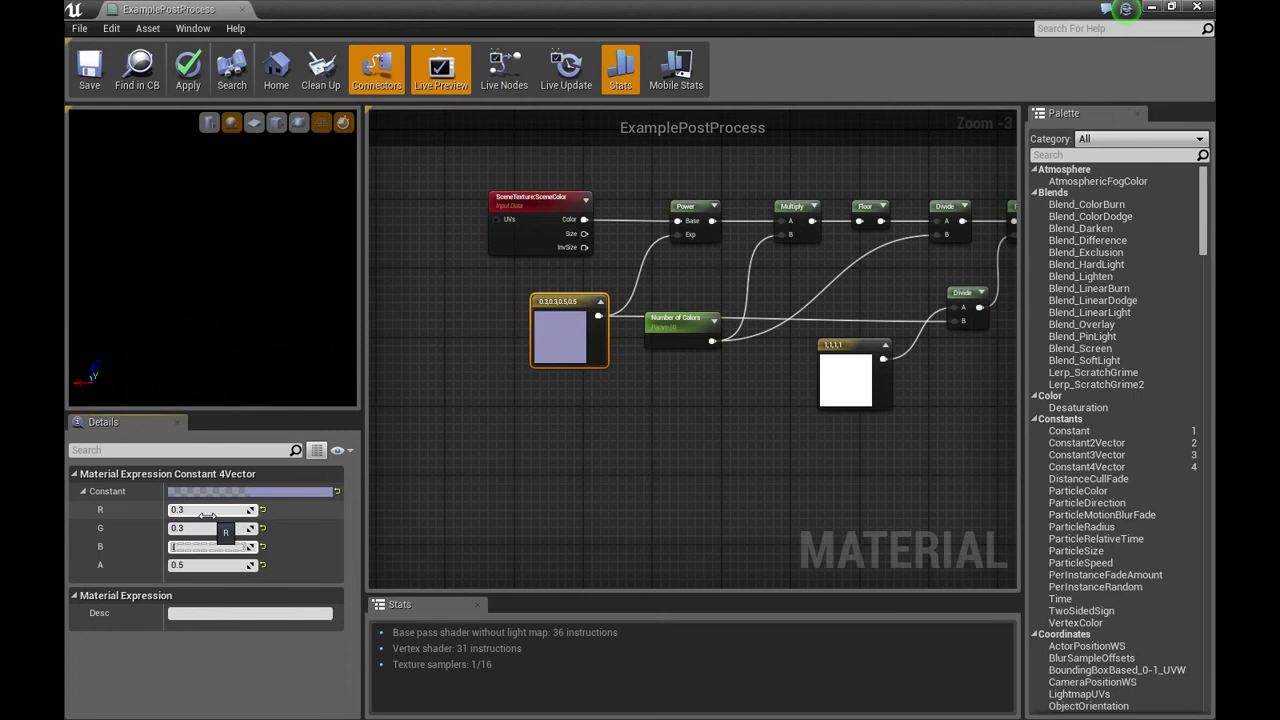
{"action": "type", "text": "0.3"}
{"action": "key", "text": "Tab"}
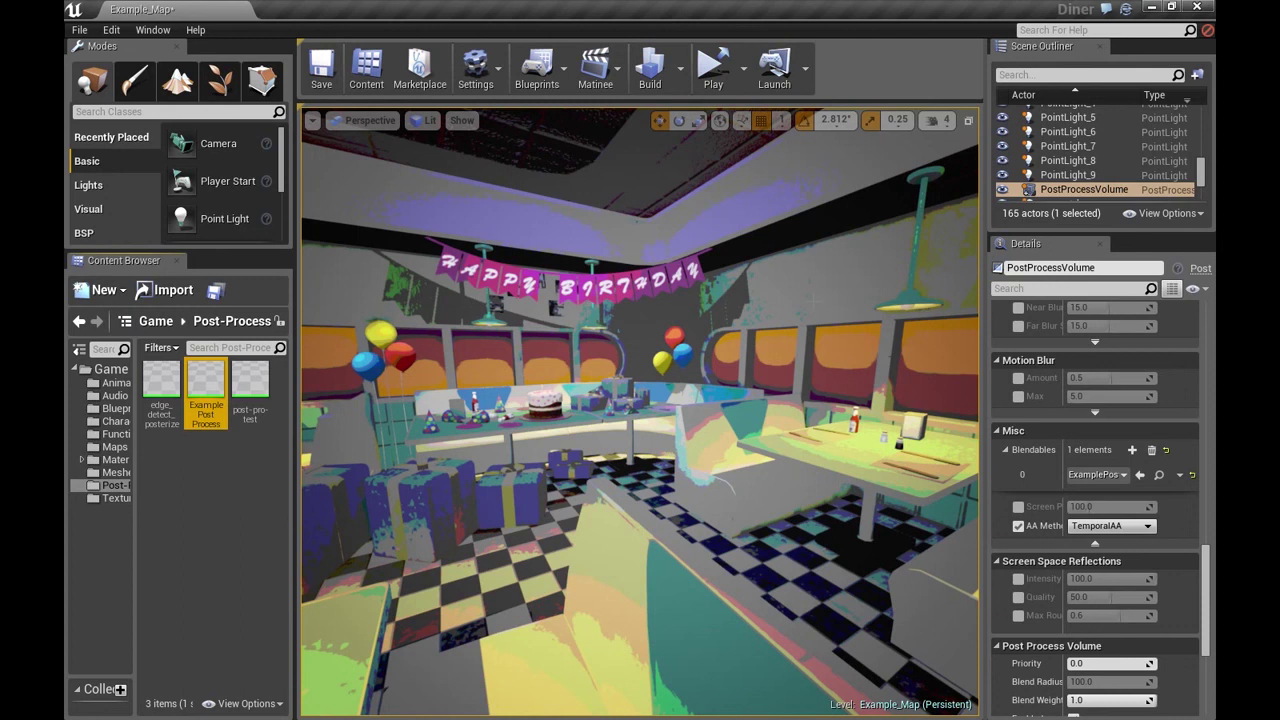
Step: Reopen ExamplePostProcess, set all four components of the first Power node's exponent constant to 0.5, and save the material
{"action": "left_click", "coordinate": [208, 393]}
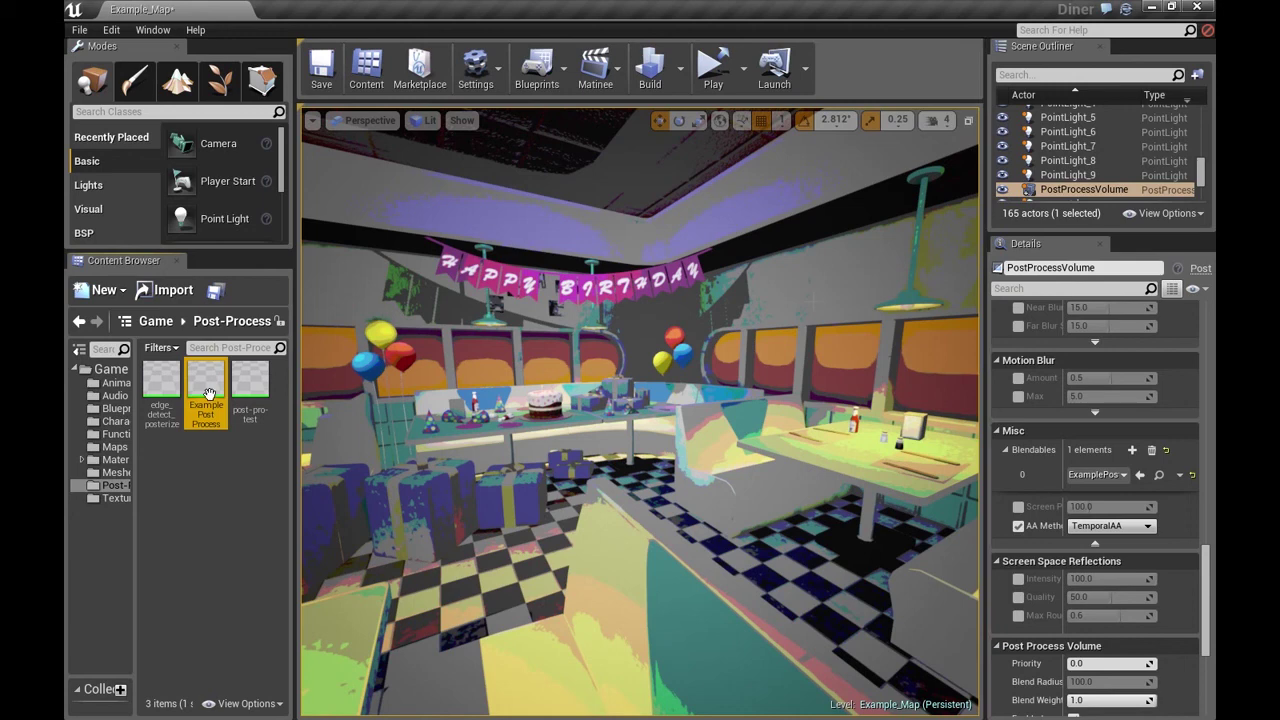
{"action": "double_click", "coordinate": [208, 393]}
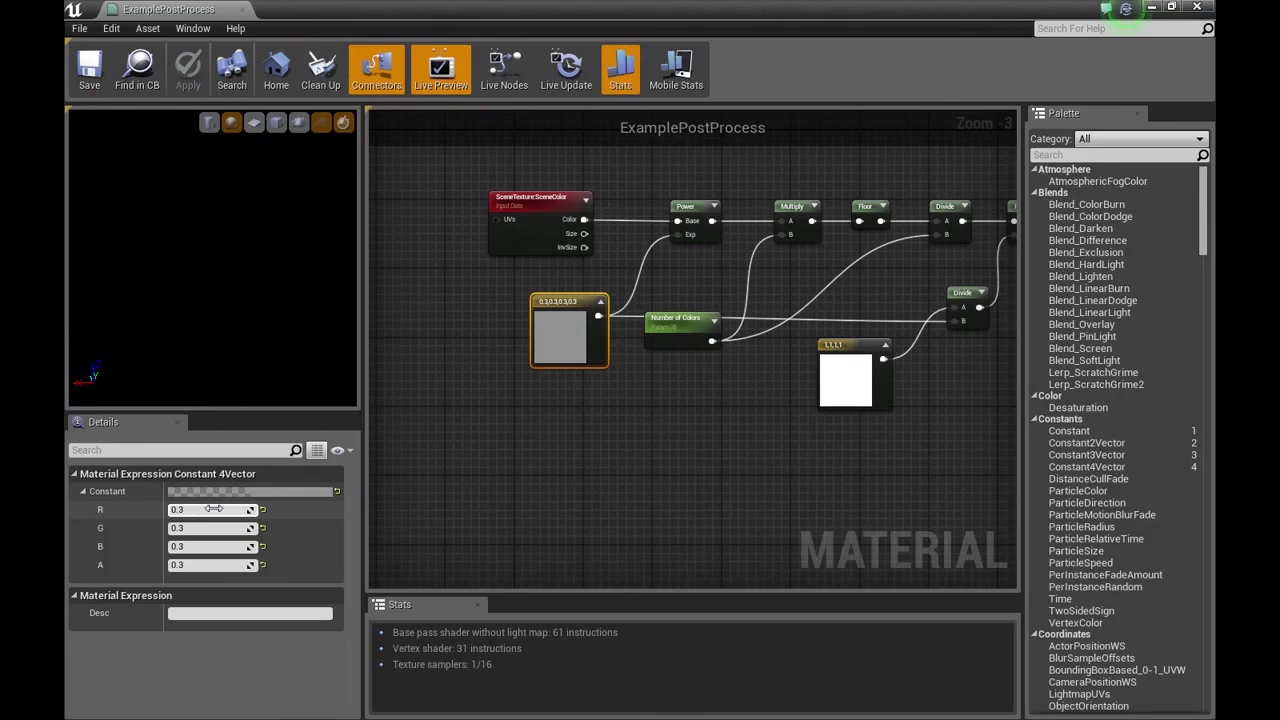
{"action": "left_click", "coordinate": [213, 509]}
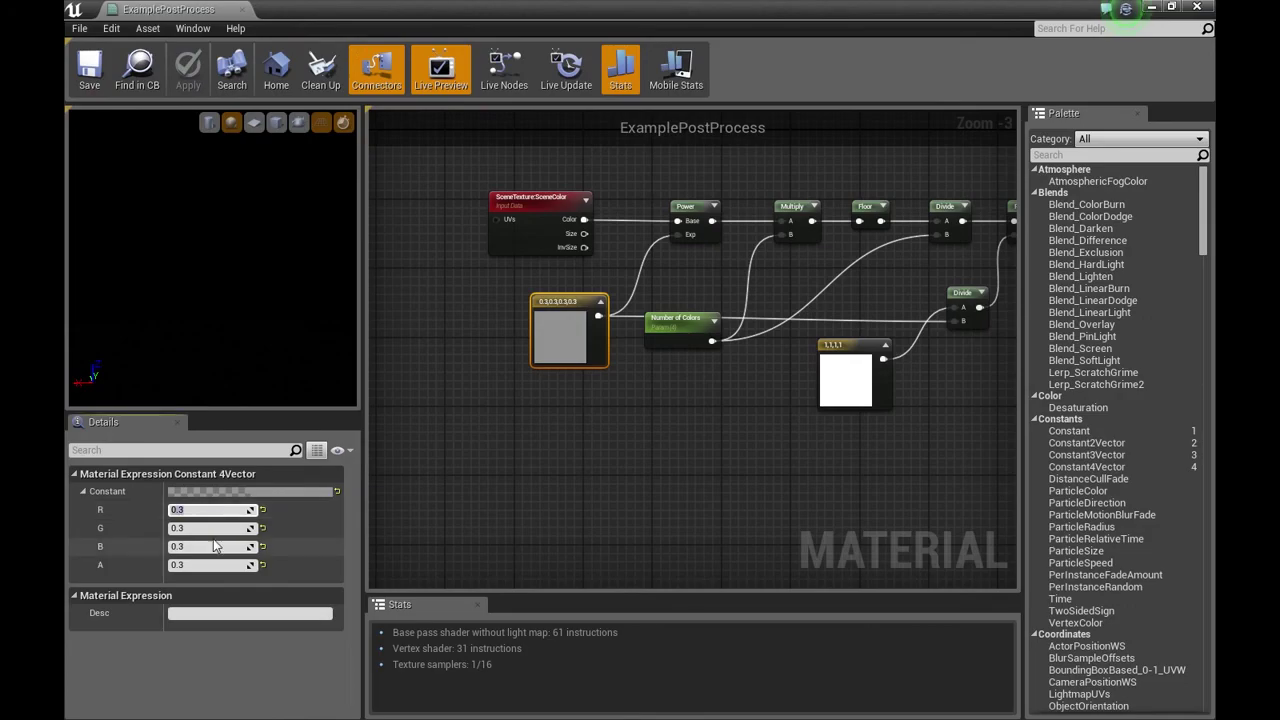
{"action": "type", "text": "0.5"}
{"action": "key", "text": "Tab"}
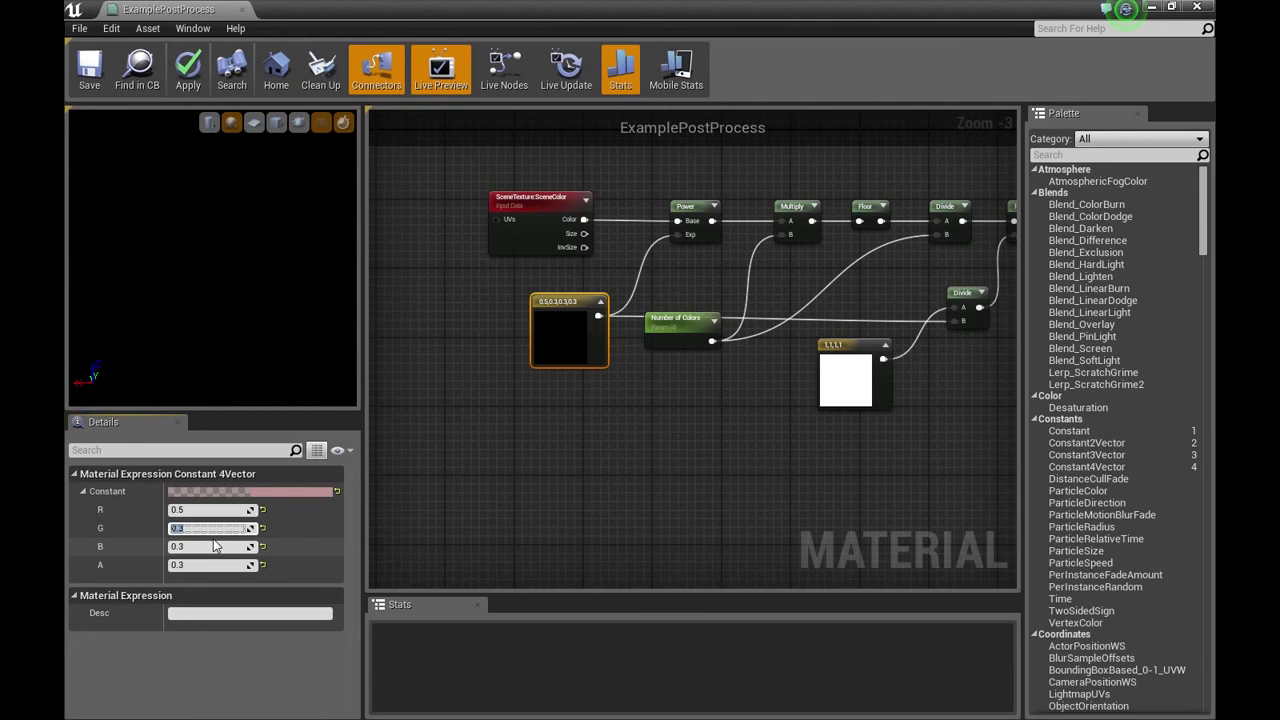
{"action": "type", "text": "0.5"}
{"action": "key", "text": "Tab"}
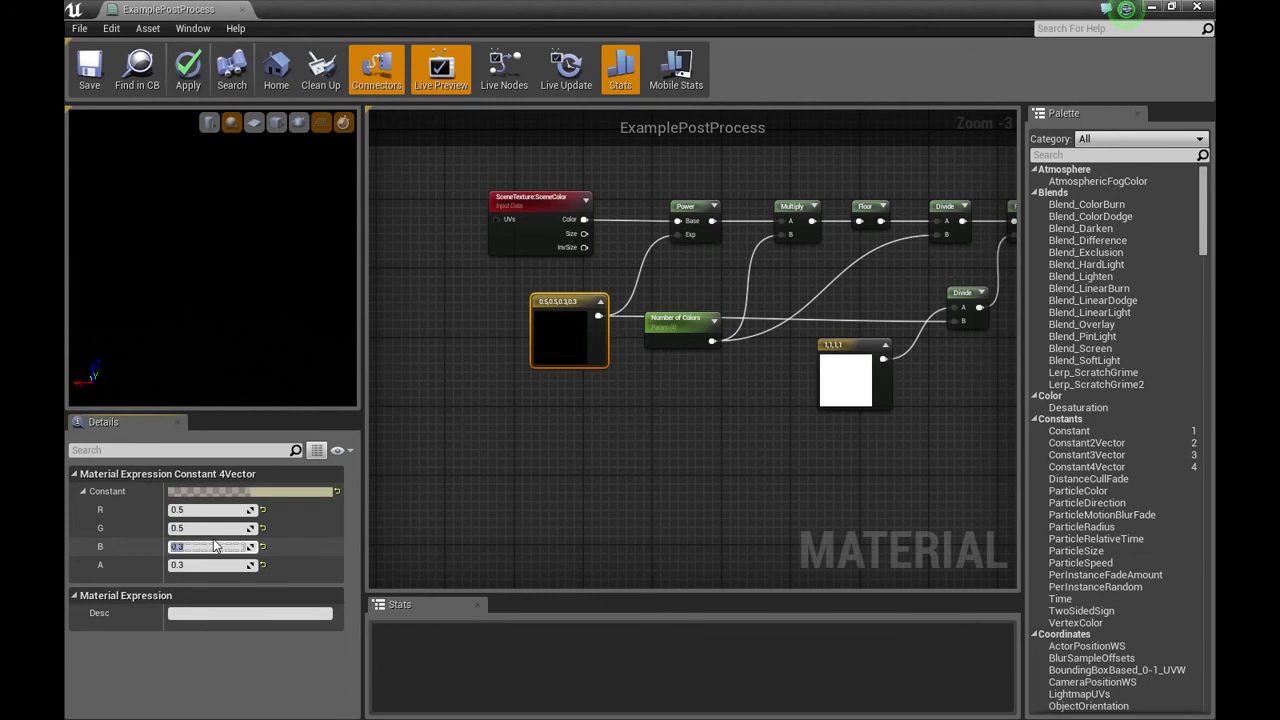
{"action": "type", "text": "0.5"}
{"action": "key", "text": "Tab"}
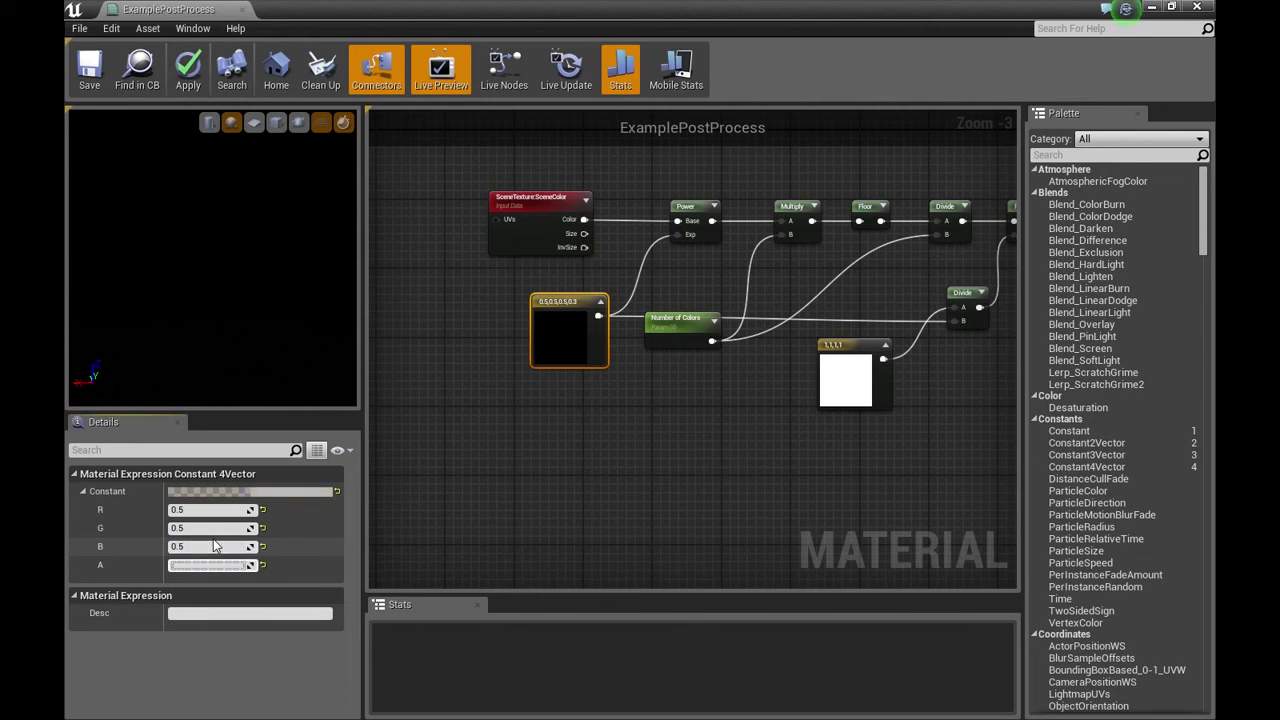
{"action": "type", "text": "0.5"}
{"action": "key", "text": "Return"}
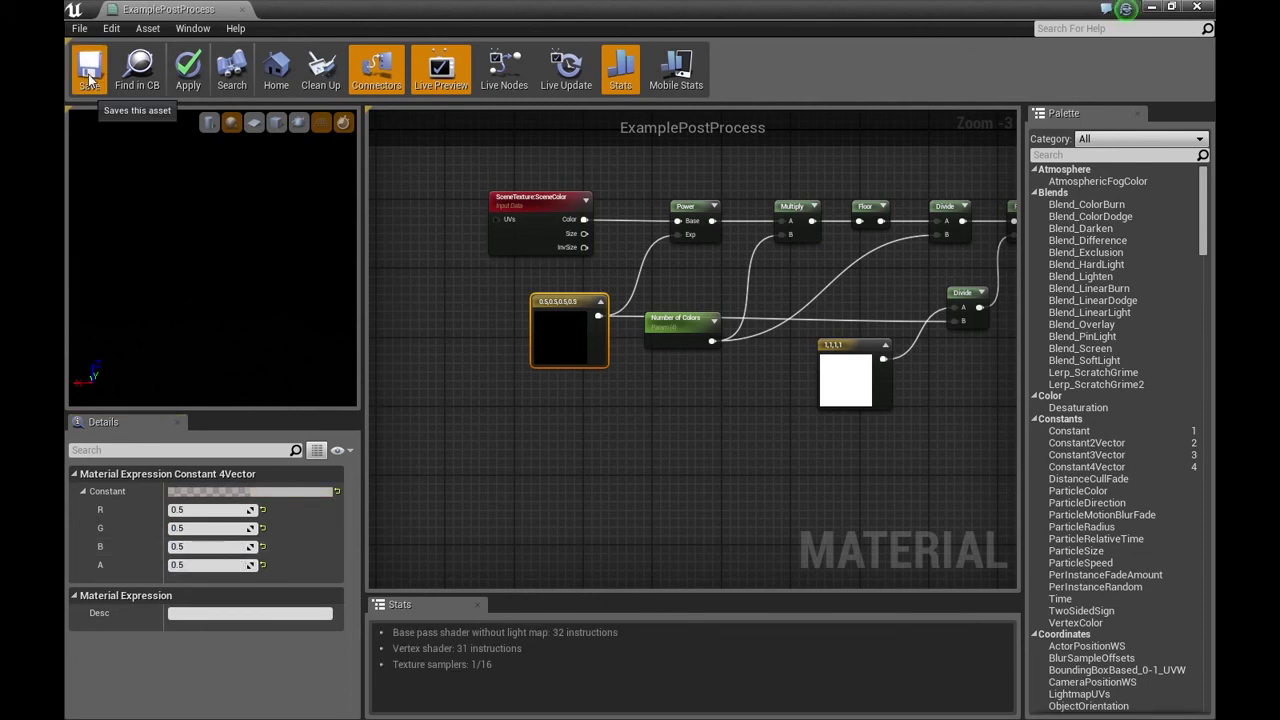
{"action": "left_click", "coordinate": [89, 78]}
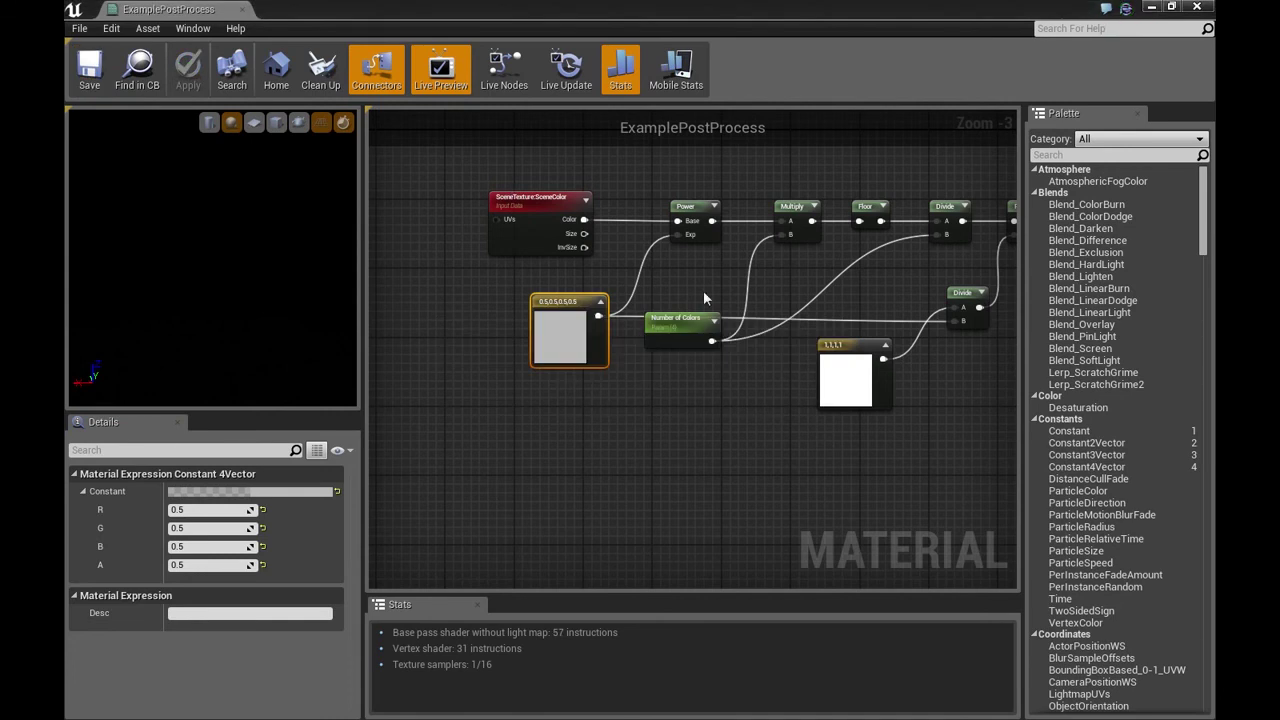
Step: Set the default value of the Number of Colors parameter to 2
{"action": "left_click", "coordinate": [683, 325]}
{"action": "type", "text": "2"}
{"action": "key", "text": "Return"}
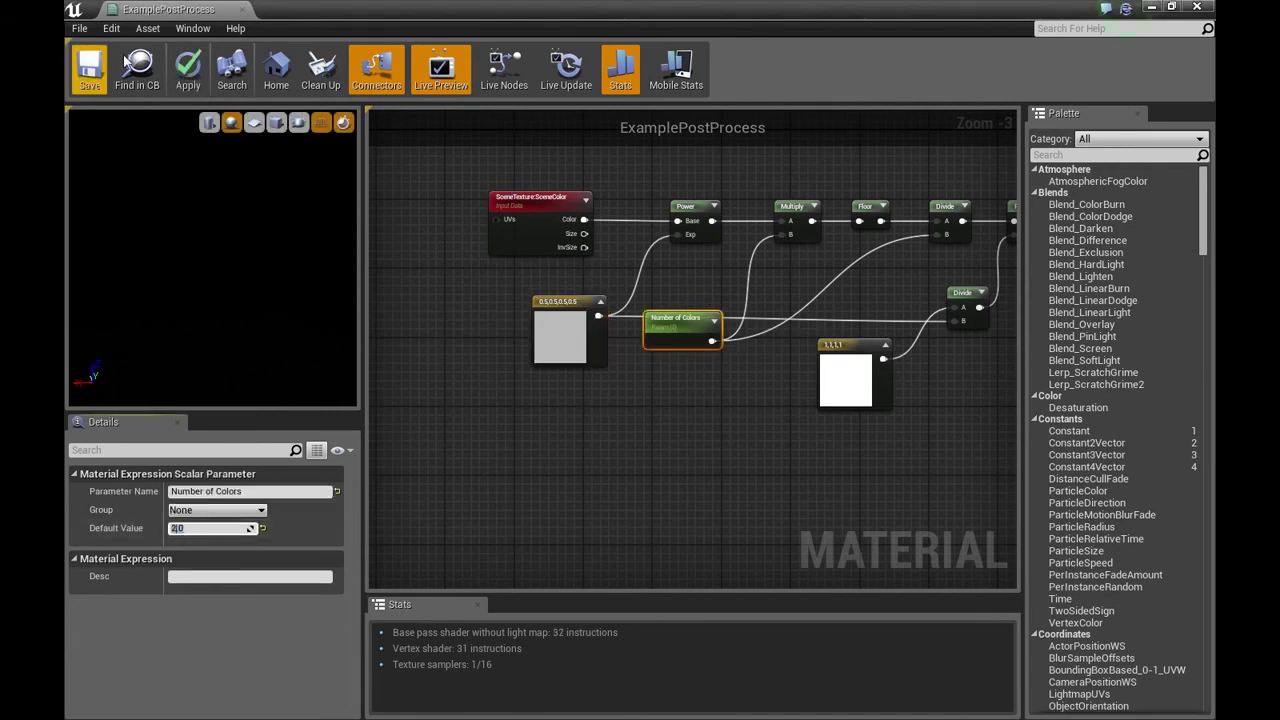